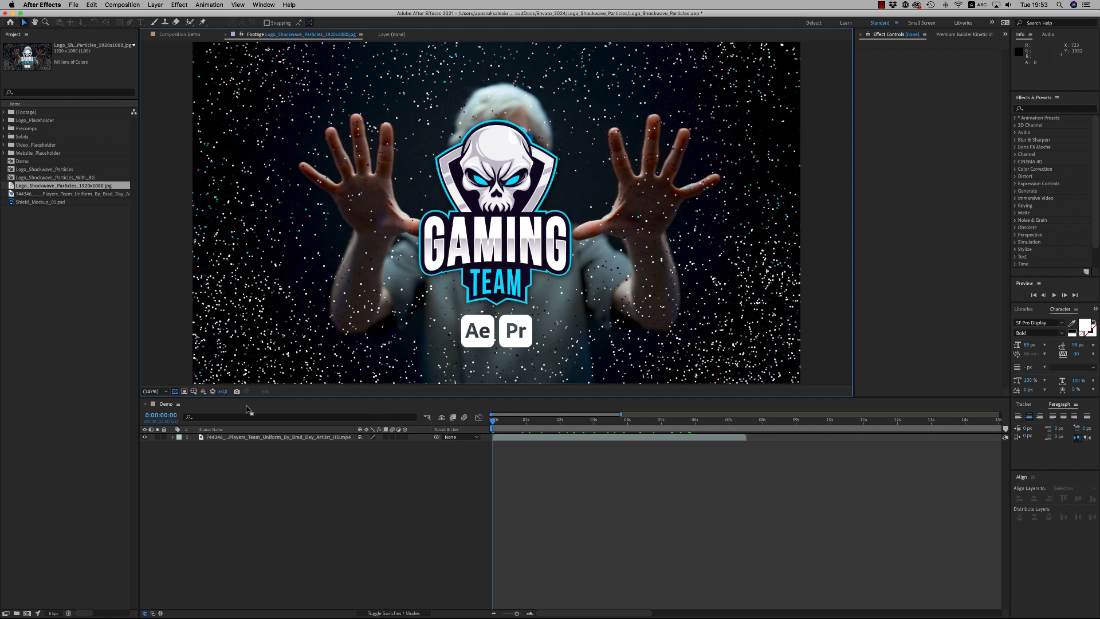
- Bring up the Demo composition and play the football footage from its start
{"action": "left_click", "coordinate": [271, 470]}
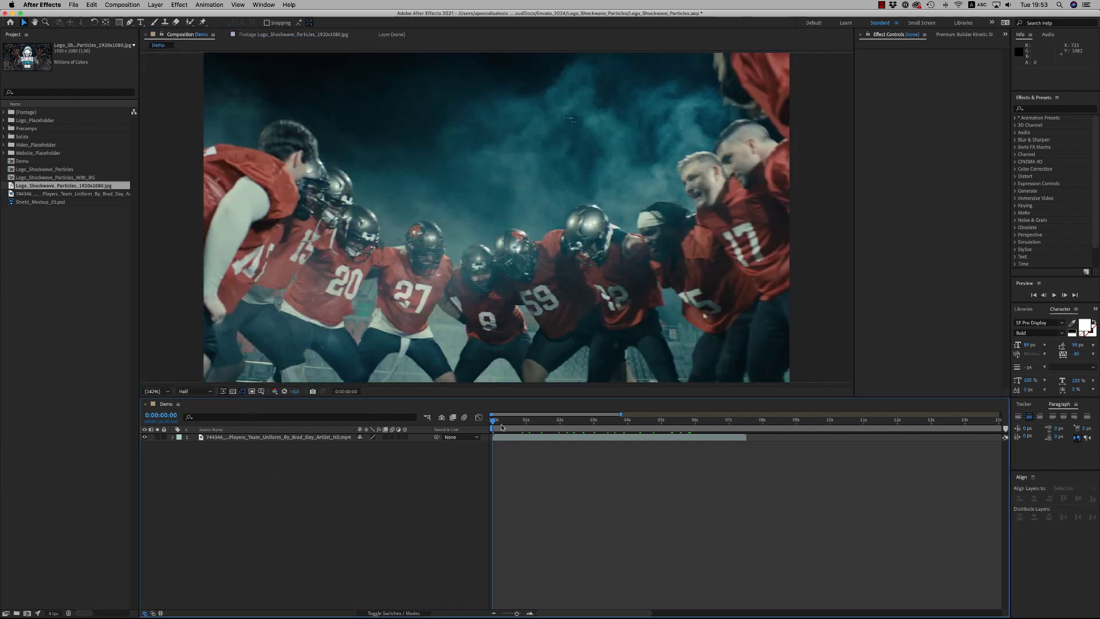
{"action": "mouse_move", "coordinate": [500, 424]}
{"action": "left_mouse_down"}
{"action": "mouse_move", "coordinate": [583, 429]}
{"action": "mouse_move", "coordinate": [493, 423]}
{"action": "left_mouse_up"}
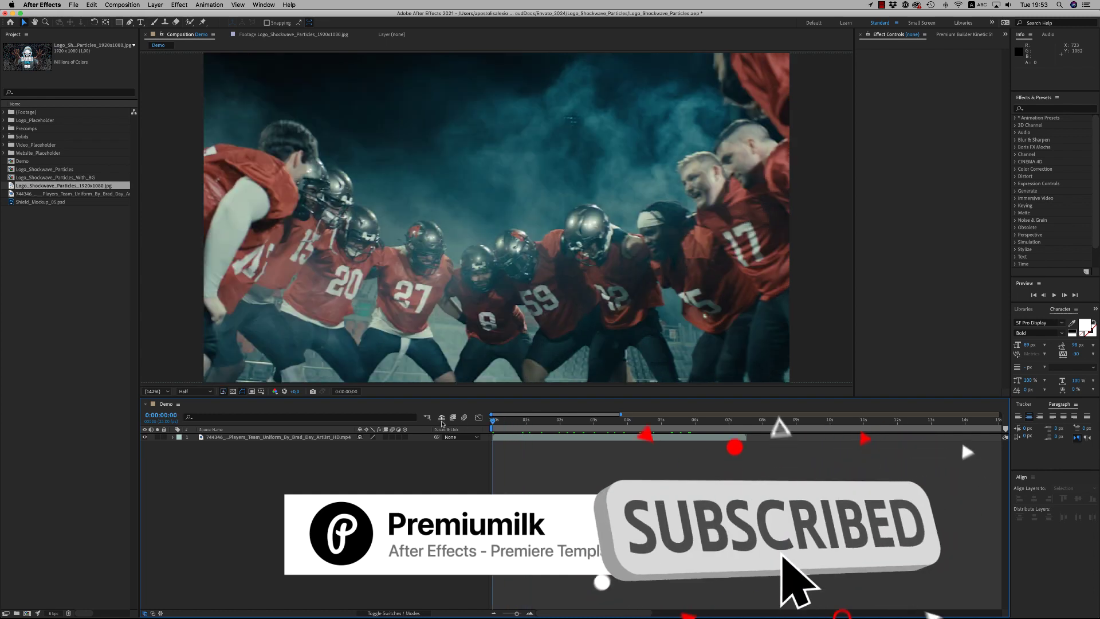
{"action": "key", "text": "space"}
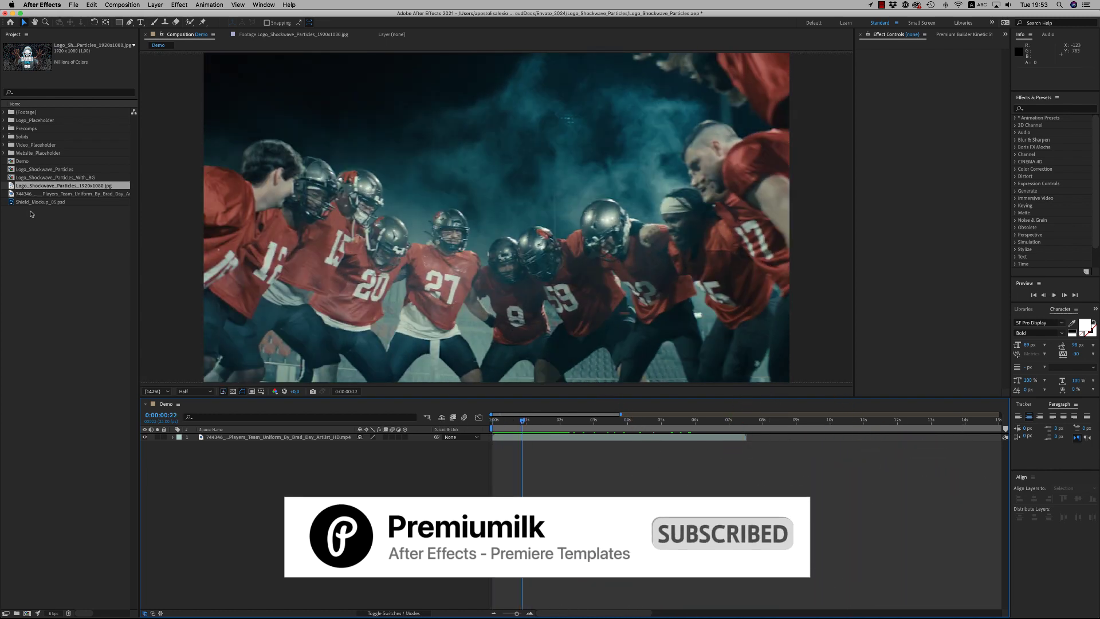
- Place the Logo_Shockwave_Particles composition above the football footage in the Demo composition and view the logo at about 0:00:01:23
{"action": "left_click", "coordinate": [77, 170]}
{"action": "left_click_drag", "start_coordinate": [77, 175], "coordinate": [265, 439]}
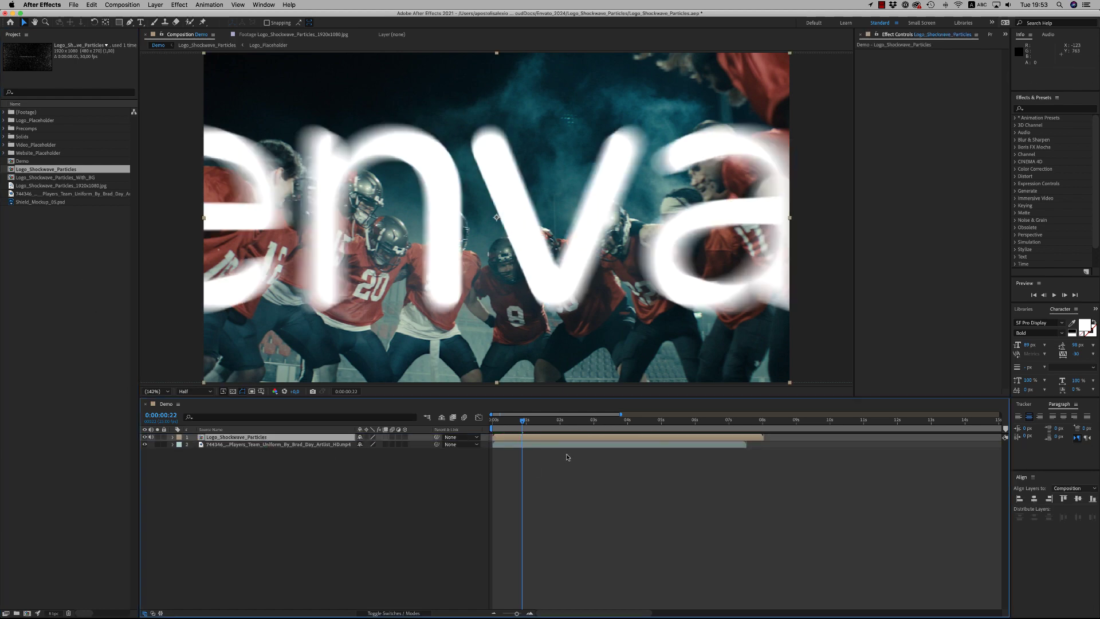
{"action": "key", "text": "minus"}
{"action": "left_click_drag", "start_coordinate": [514, 422], "coordinate": [526, 422]}
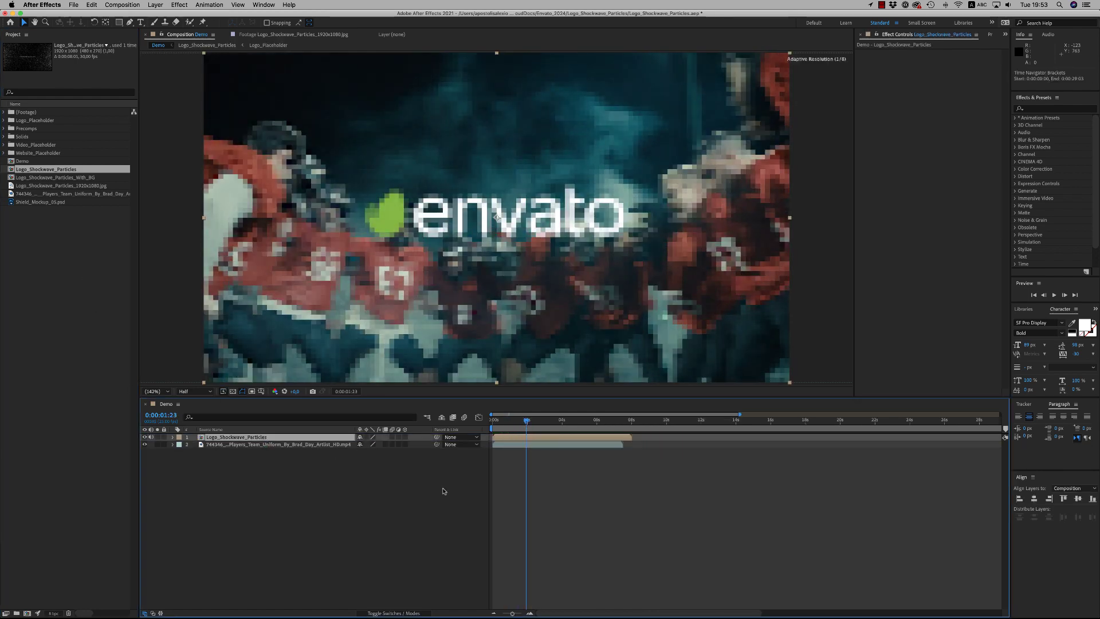
- Enable Collapse Transformations on the Logo_Shockwave_Particles layer and preview the logo animation over the footage
{"action": "left_click", "coordinate": [367, 437]}
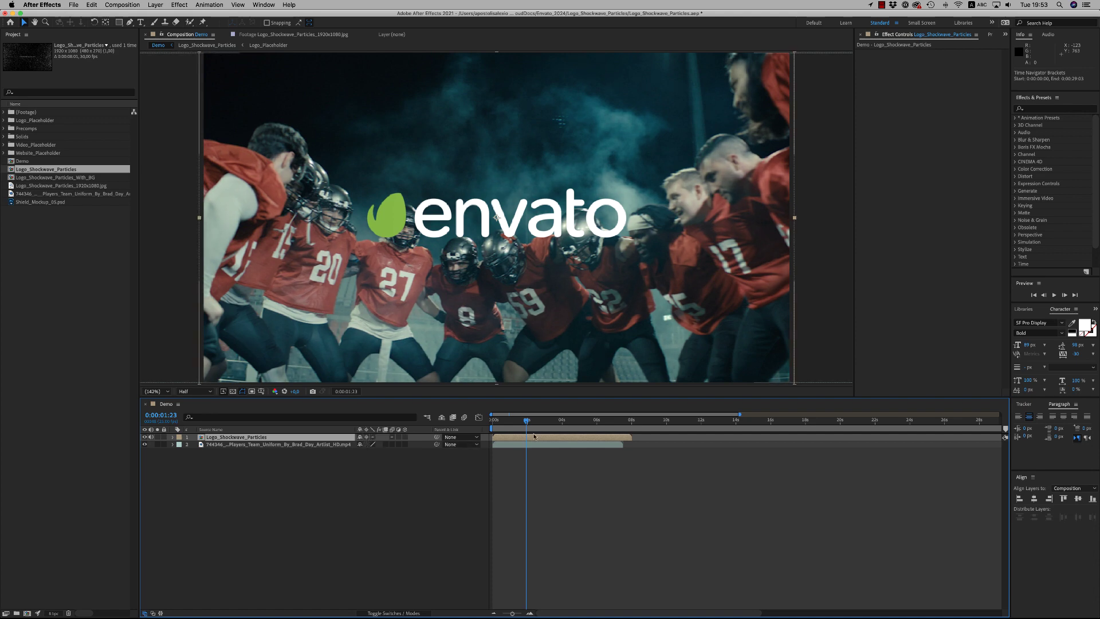
{"action": "key", "text": "space"}
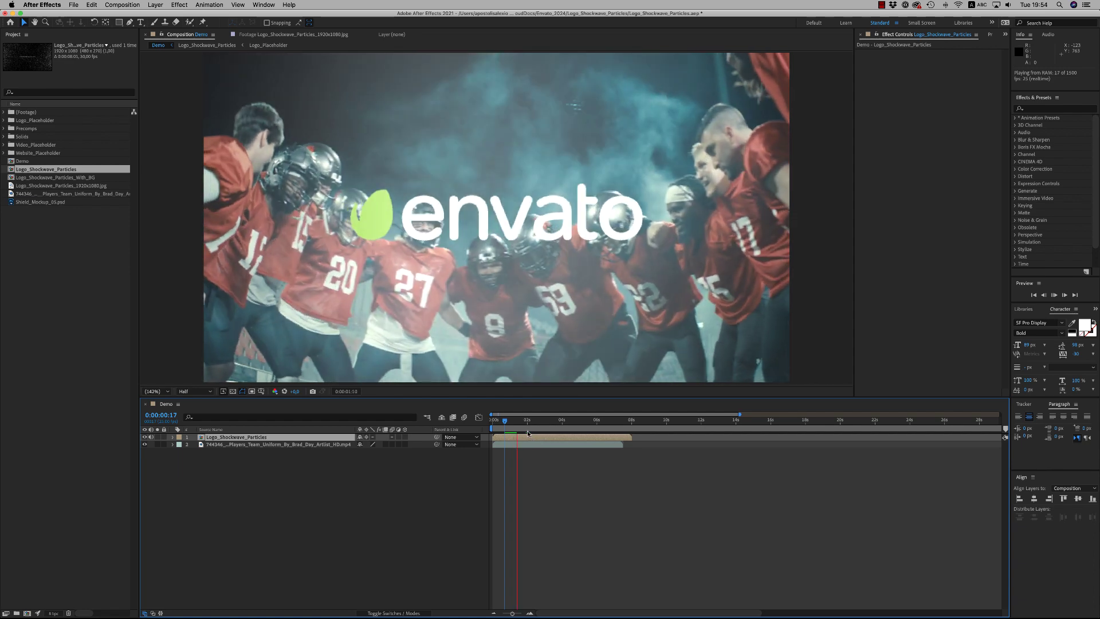
{"action": "left_click_drag", "start_coordinate": [528, 431], "coordinate": [568, 425]}
- Open the Logo_Placeholder composition nested in Logo_Shockwave_Particles and add Shield_Mockup_05.psd beneath the envato outlines layer
{"action": "double_click", "coordinate": [246, 437]}
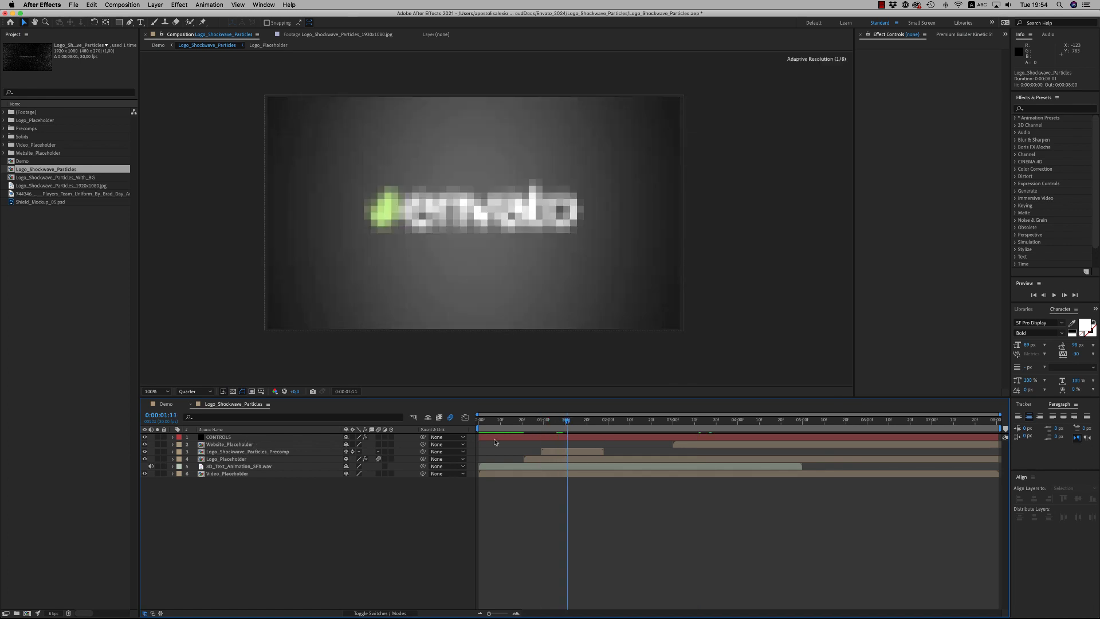
{"action": "left_click", "coordinate": [220, 460]}
{"action": "double_click", "coordinate": [219, 460]}
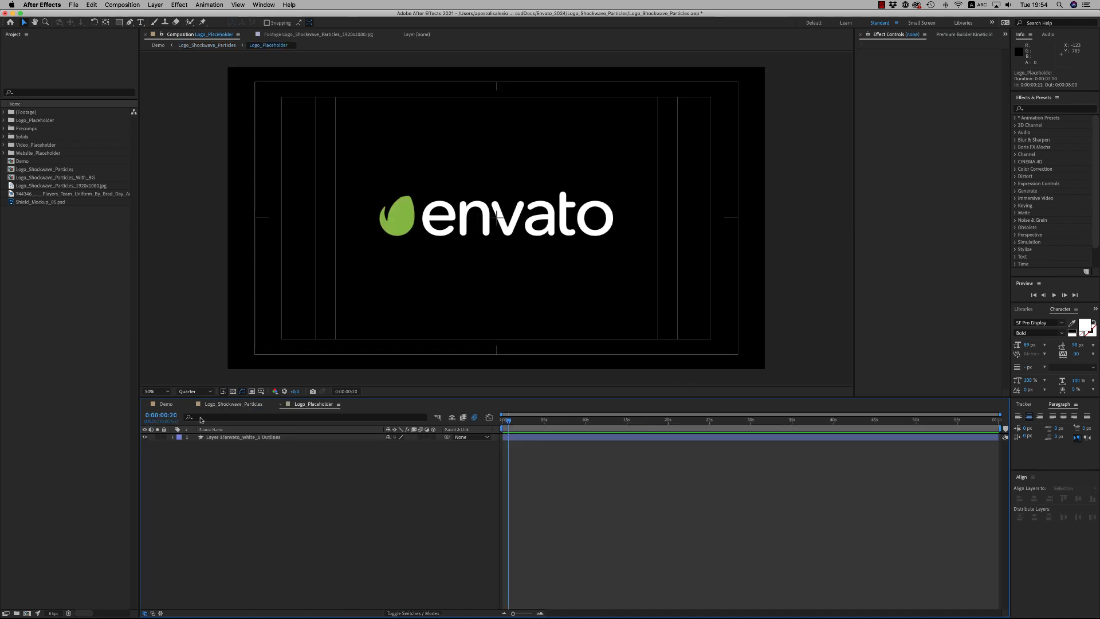
{"action": "left_click", "coordinate": [40, 202]}
{"action": "left_click_drag", "start_coordinate": [57, 212], "coordinate": [241, 442]}
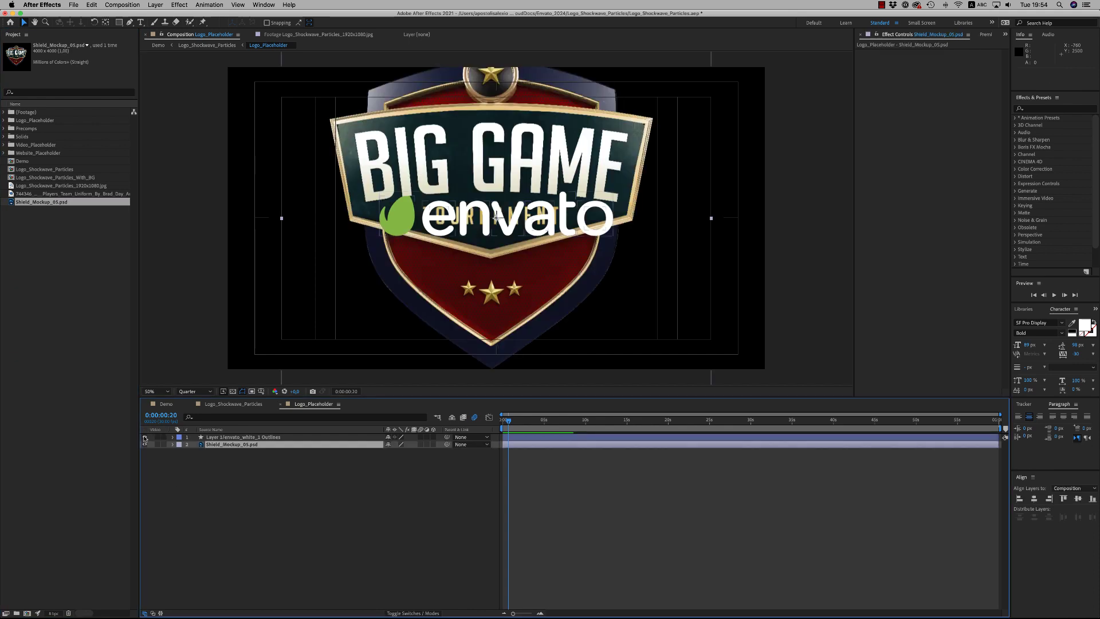
- Hide the envato outlines layer, then scale the shield logo to 53% and nudge it slightly down in the frame
{"action": "left_click", "coordinate": [145, 438]}
{"action": "key", "text": "s"}
{"action": "left_click_drag", "start_coordinate": [397, 456], "coordinate": [371, 456]}
{"action": "left_click_drag", "start_coordinate": [513, 249], "coordinate": [513, 261]}
{"action": "left_click", "coordinate": [397, 440]}
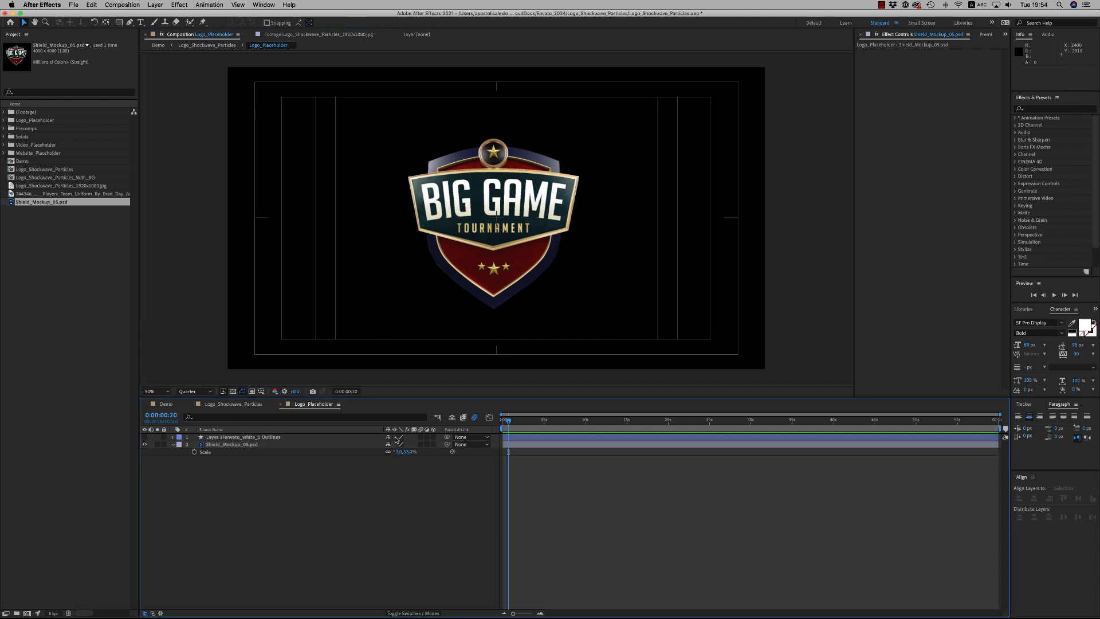
{"action": "left_click", "coordinate": [173, 444]}
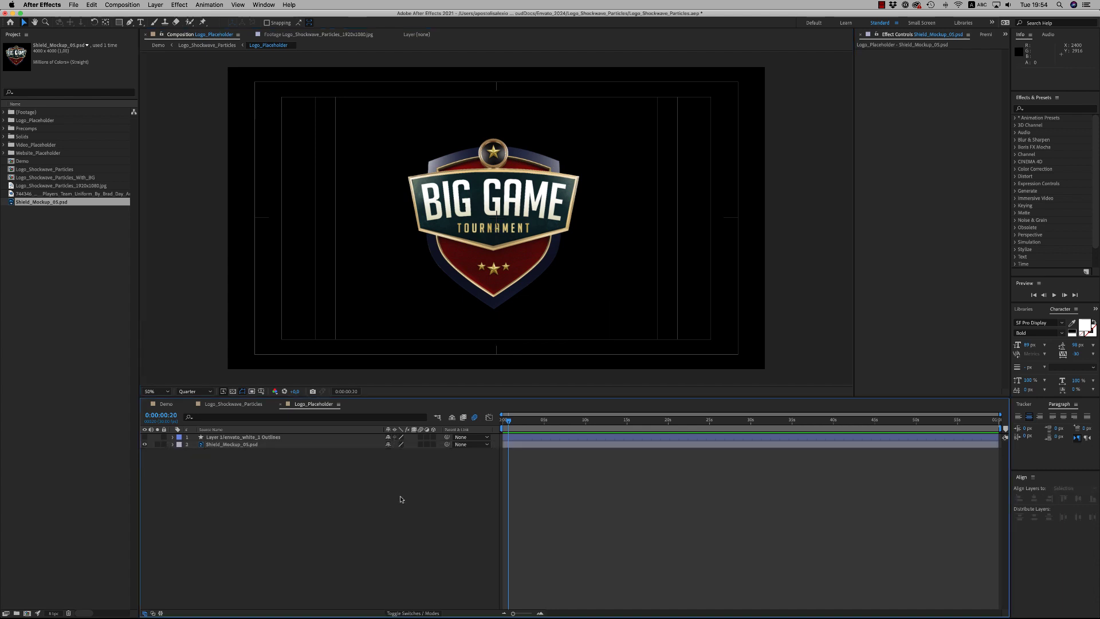
- Close Logo_Placeholder and select the CONTROLS layer in Logo_Shockwave_Particles, scrubbing through the shield logo's animation to about 0:00:01:25
{"action": "left_click", "coordinate": [281, 405]}
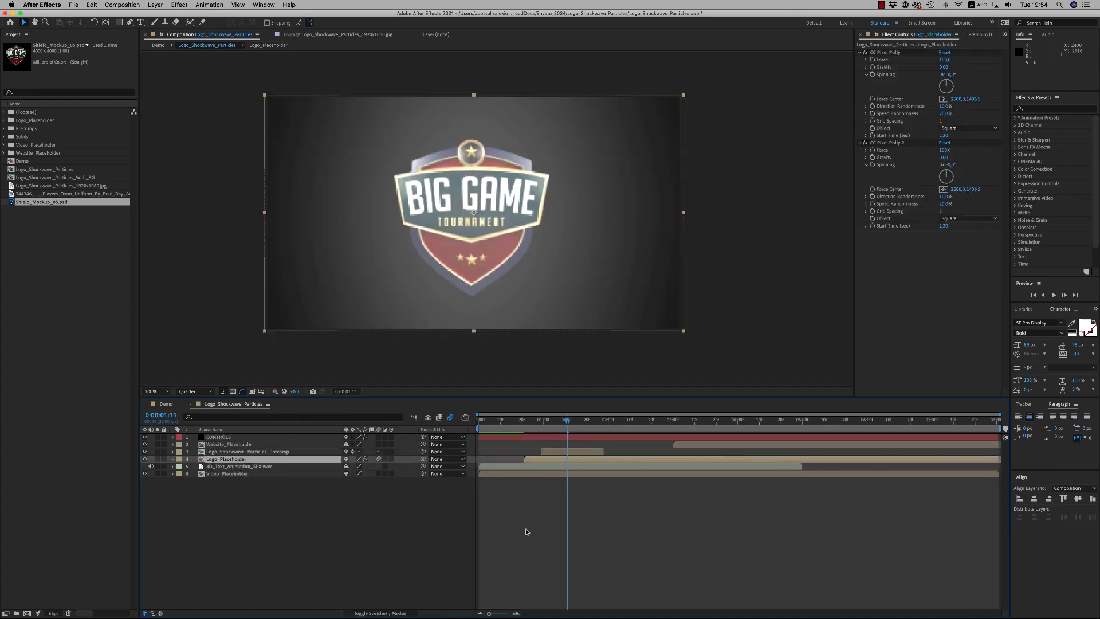
{"action": "left_click", "coordinate": [540, 421]}
{"action": "left_click", "coordinate": [544, 437]}
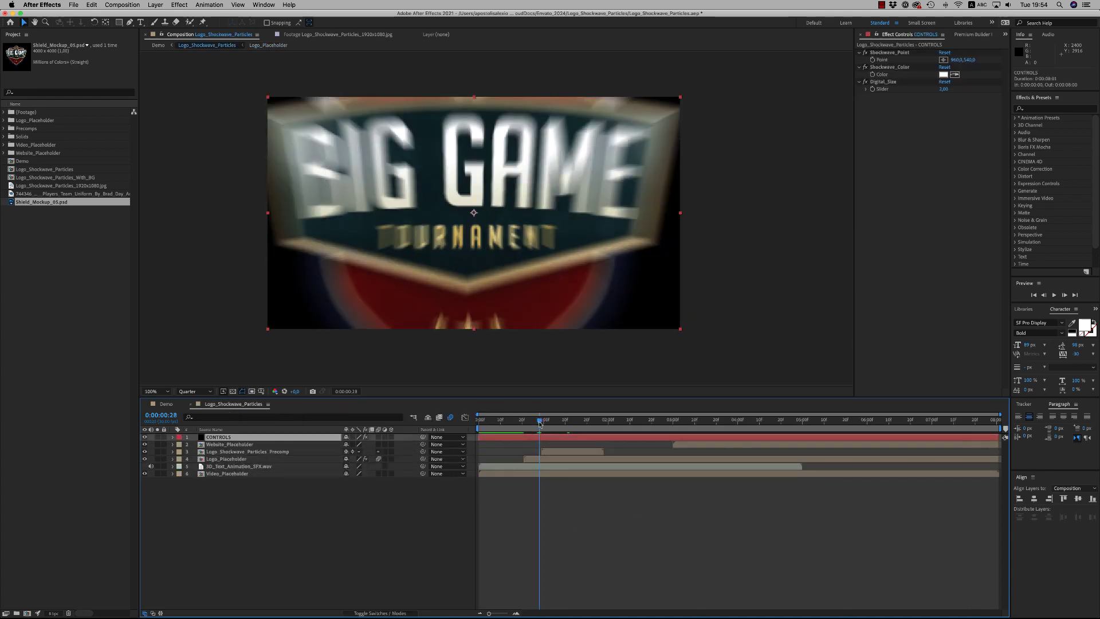
{"action": "left_click_drag", "start_coordinate": [542, 421], "coordinate": [597, 422]}
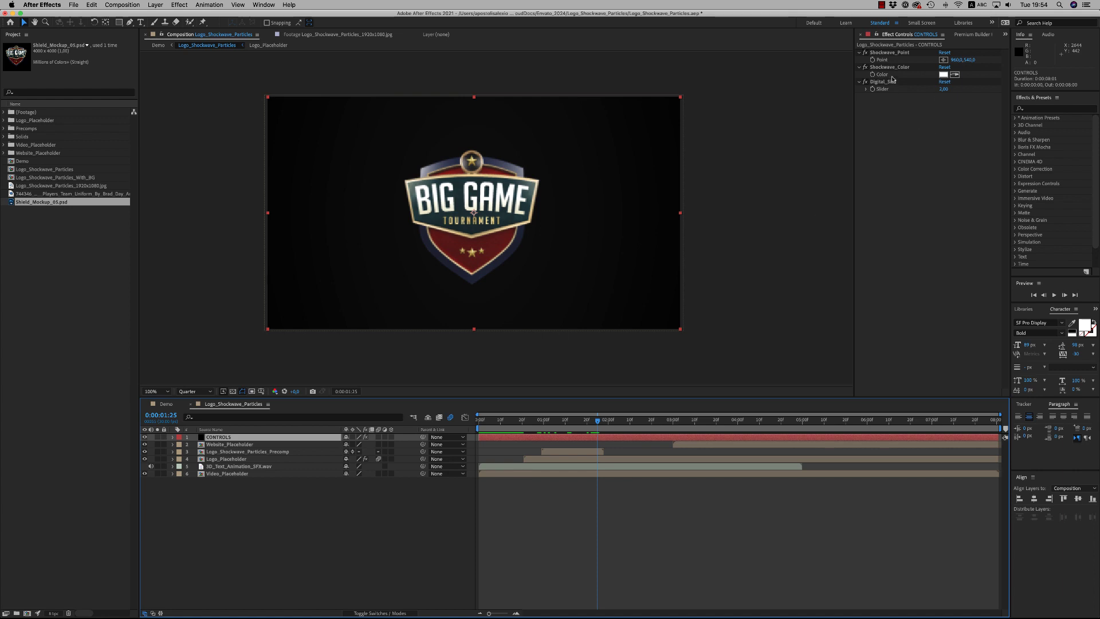
- Try shifting the Shockwave_Point horizontally away from the logo's centre at 0:00:01:05, then undo the shift
{"action": "left_click", "coordinate": [896, 53]}
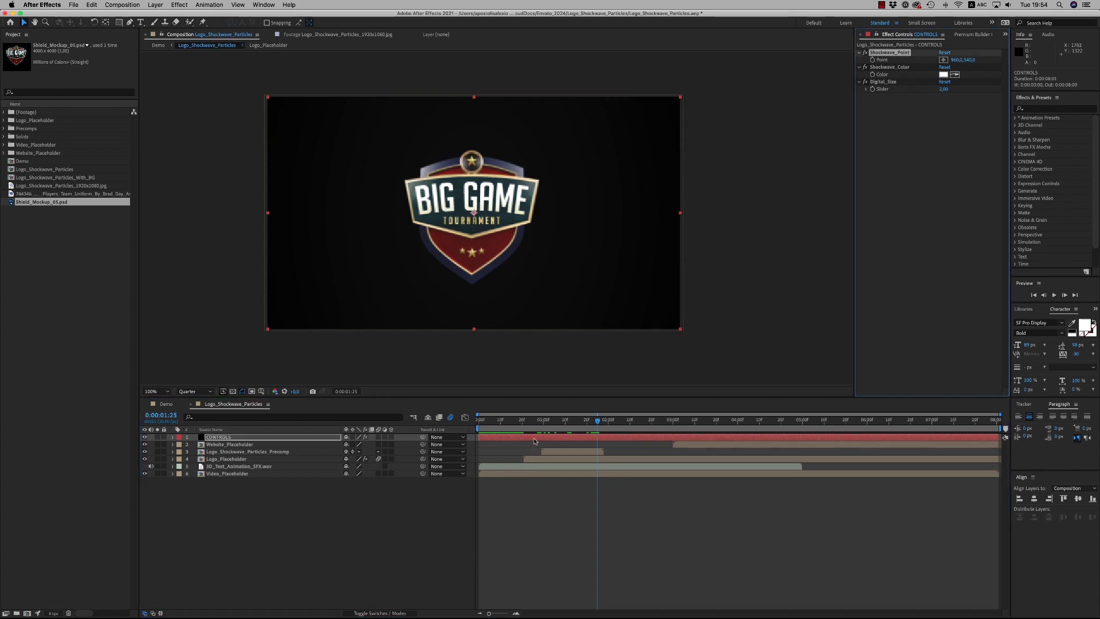
{"action": "left_click", "coordinate": [554, 420]}
{"action": "left_click_drag", "start_coordinate": [956, 62], "coordinate": [967, 63]}
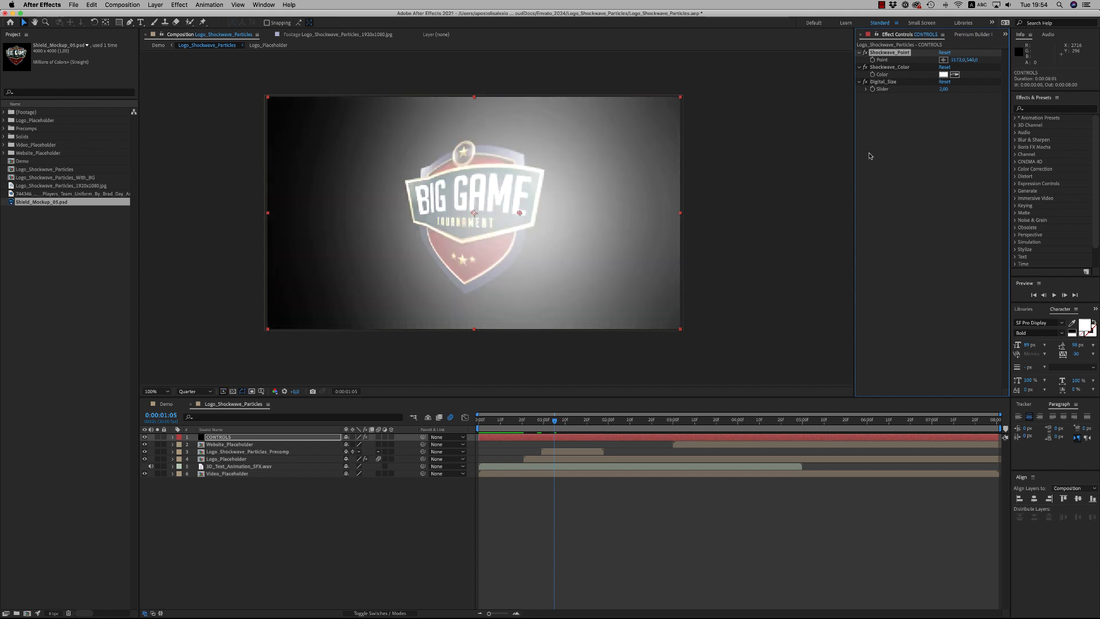
{"action": "key", "text": "super+z"}
- Try a light red Shockwave_Color (FF9090), then discard the colour change
{"action": "left_click", "coordinate": [943, 74]}
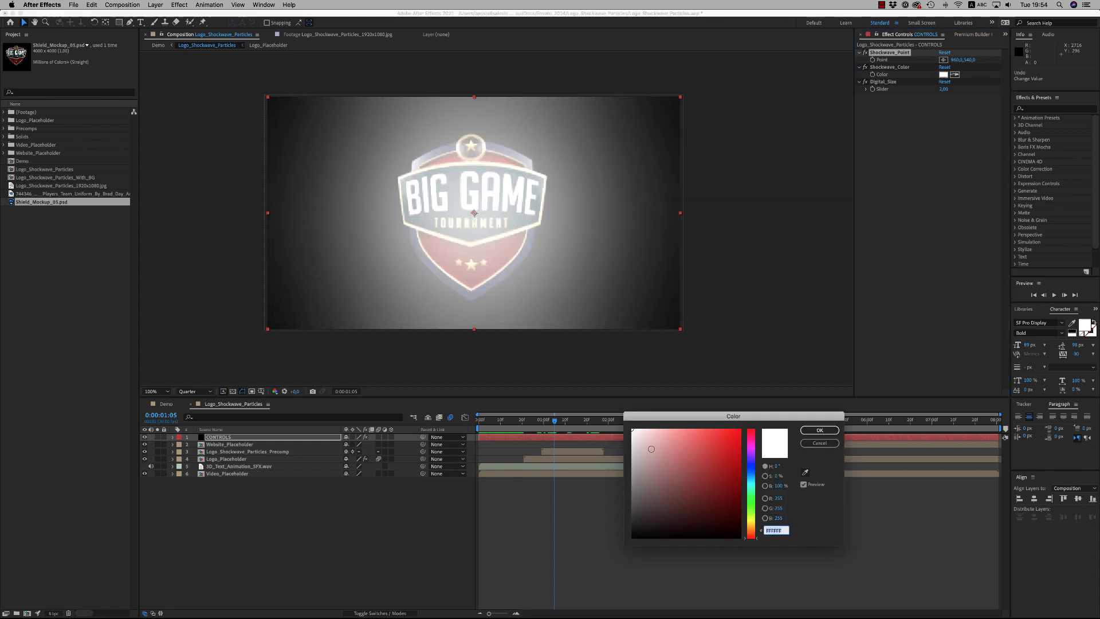
{"action": "left_click", "coordinate": [679, 427]}
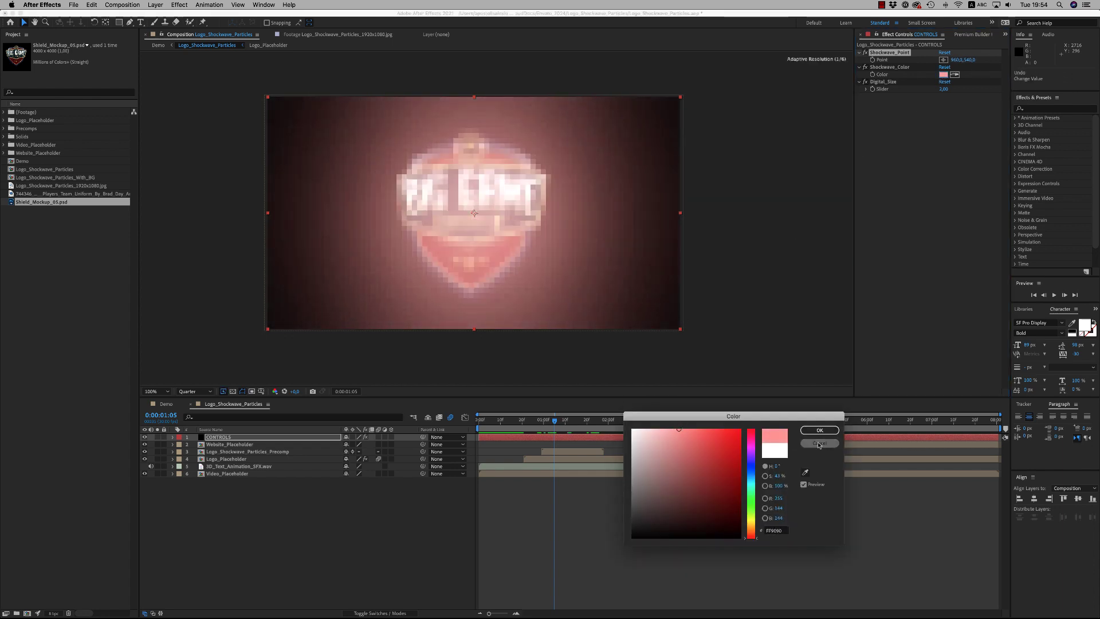
{"action": "left_click", "coordinate": [819, 442]}
- Go to 0:00:03:03, where the logo breaks into particles, and try a Digital_Size of 5 on the CONTROLS layer
{"action": "left_click_drag", "start_coordinate": [556, 422], "coordinate": [680, 424]}
{"action": "left_click", "coordinate": [709, 445]}
{"action": "left_click", "coordinate": [685, 440]}
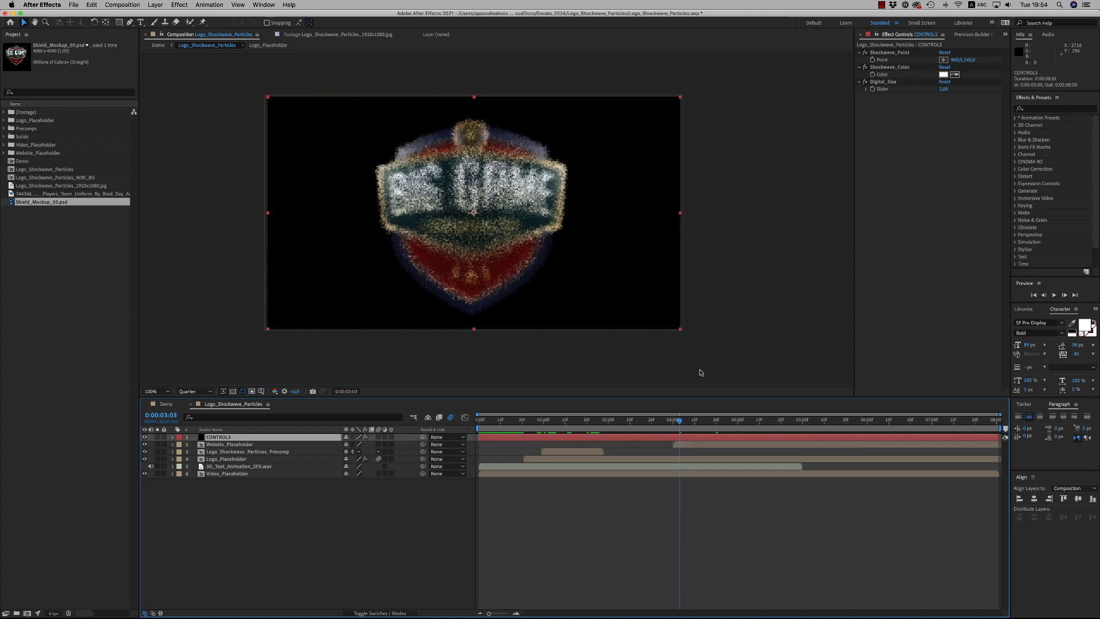
{"action": "left_click", "coordinate": [944, 90]}
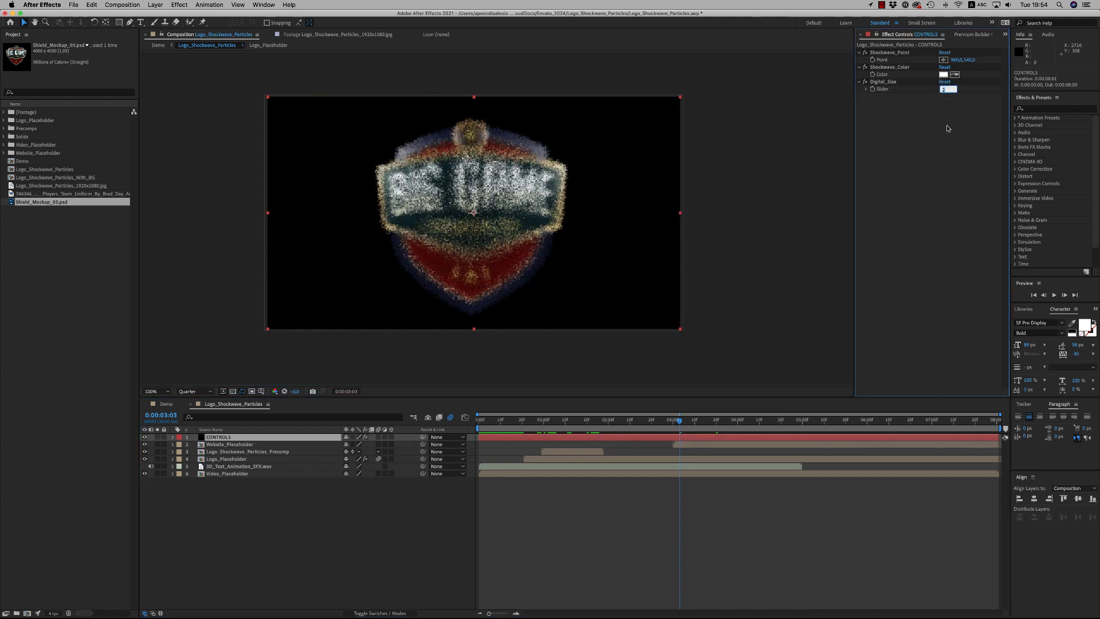
{"action": "key", "text": "Return"}
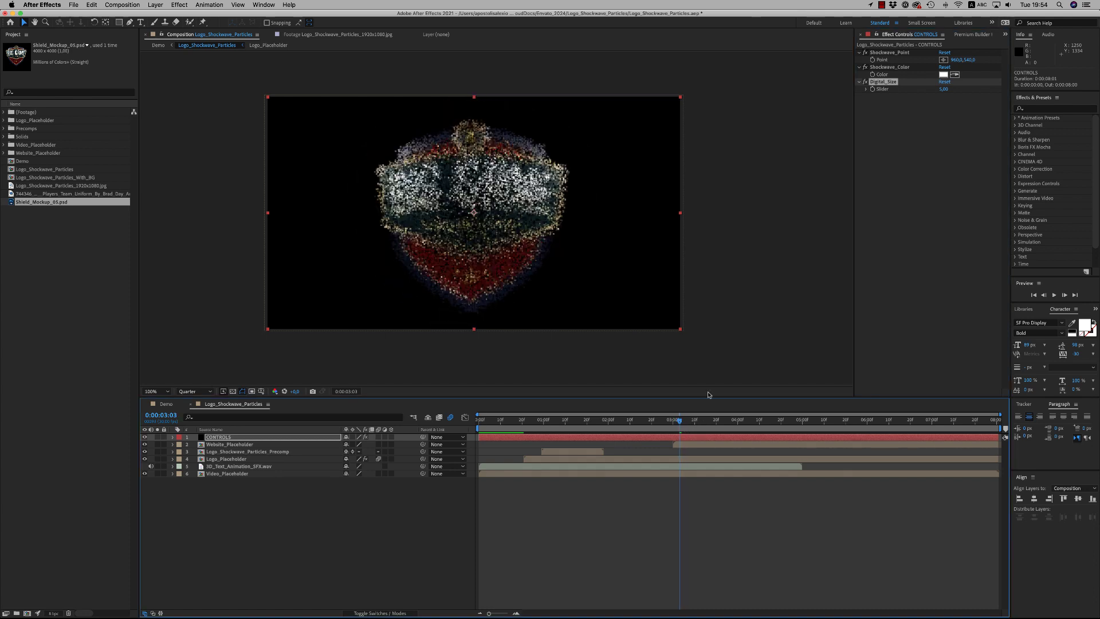
- Set the Digital_Size slider on the CONTROLS layer to 4
{"action": "left_click", "coordinate": [943, 89]}
{"action": "key", "text": "Return"}
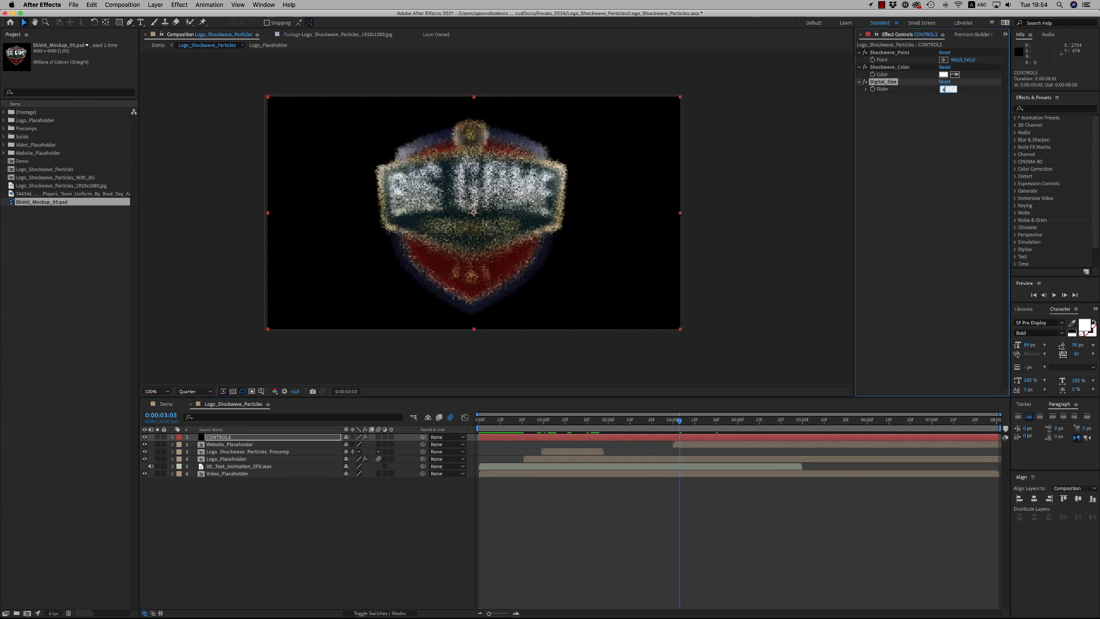
{"action": "key", "text": "Return"}
- Examine the website text around 0:00:04:05 and its editable text layer in the Website_Placeholder composition
{"action": "left_click", "coordinate": [166, 405]}
{"action": "mouse_move", "coordinate": [545, 421]}
{"action": "left_mouse_down"}
{"action": "mouse_move", "coordinate": [493, 423]}
{"action": "mouse_move", "coordinate": [564, 426]}
{"action": "left_mouse_up"}
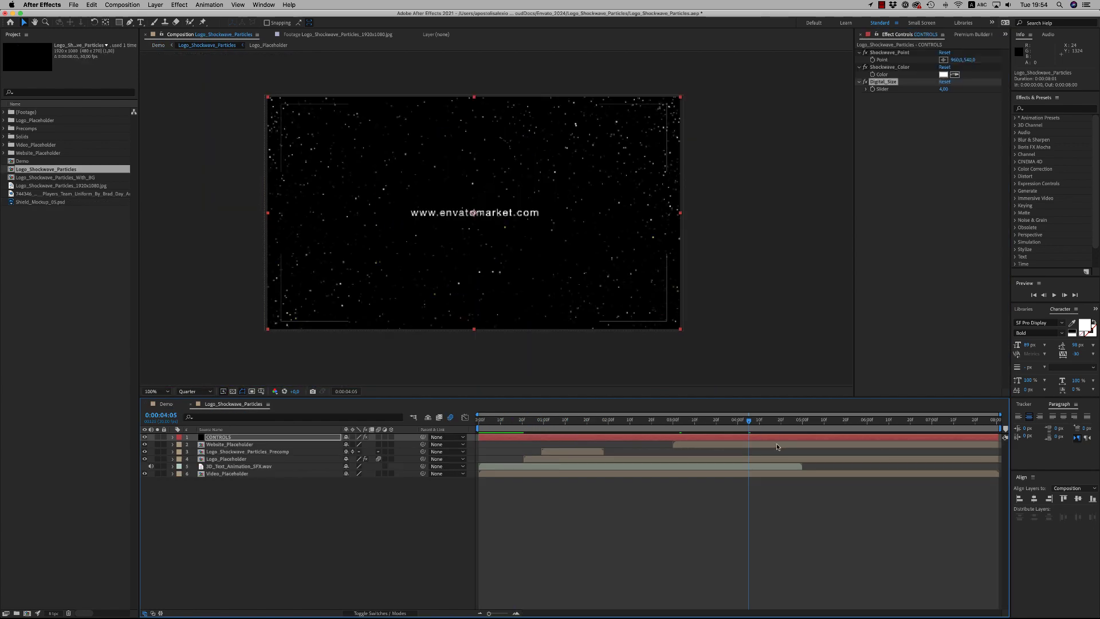
{"action": "double_click", "coordinate": [664, 383]}
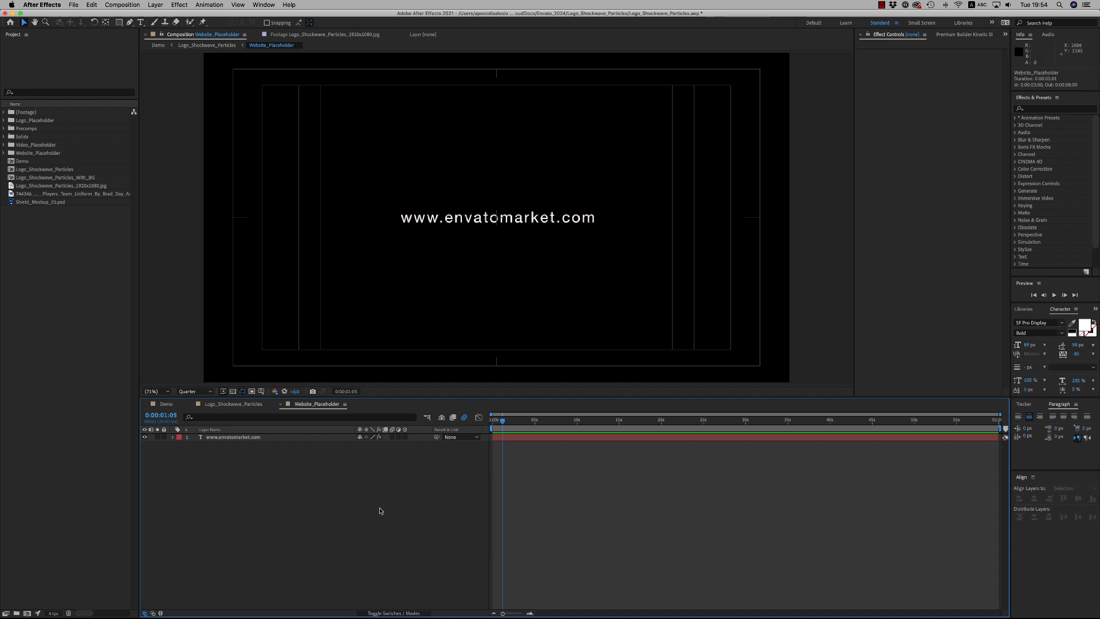
{"action": "left_click", "coordinate": [281, 405]}
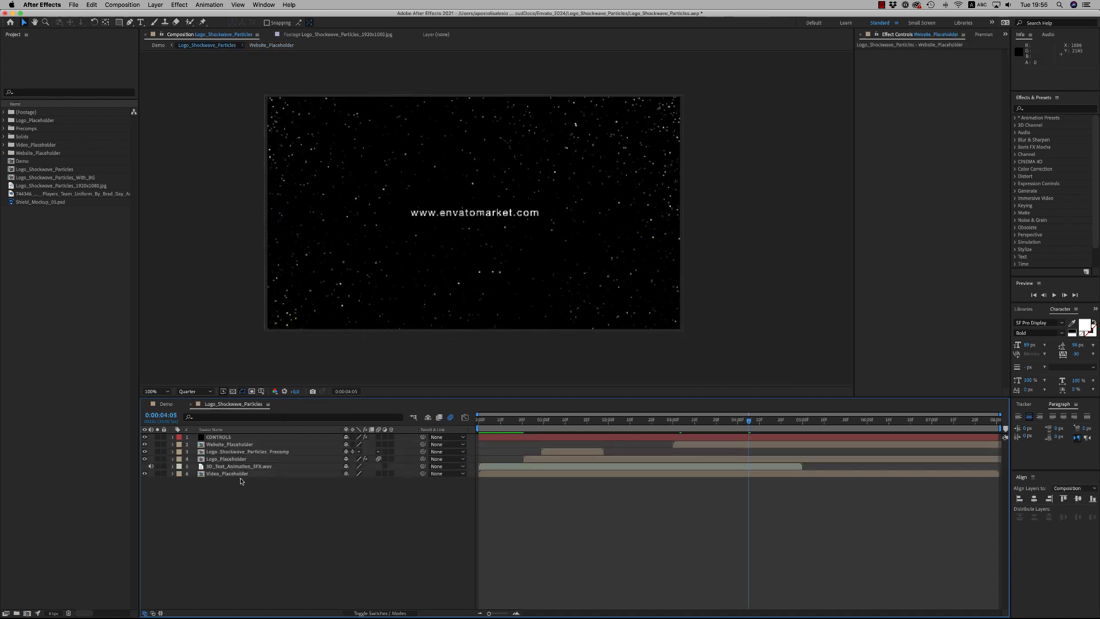
- Return to the Demo composition, limit the work area to the football footage layer's duration and preview the result
{"action": "left_click", "coordinate": [192, 404]}
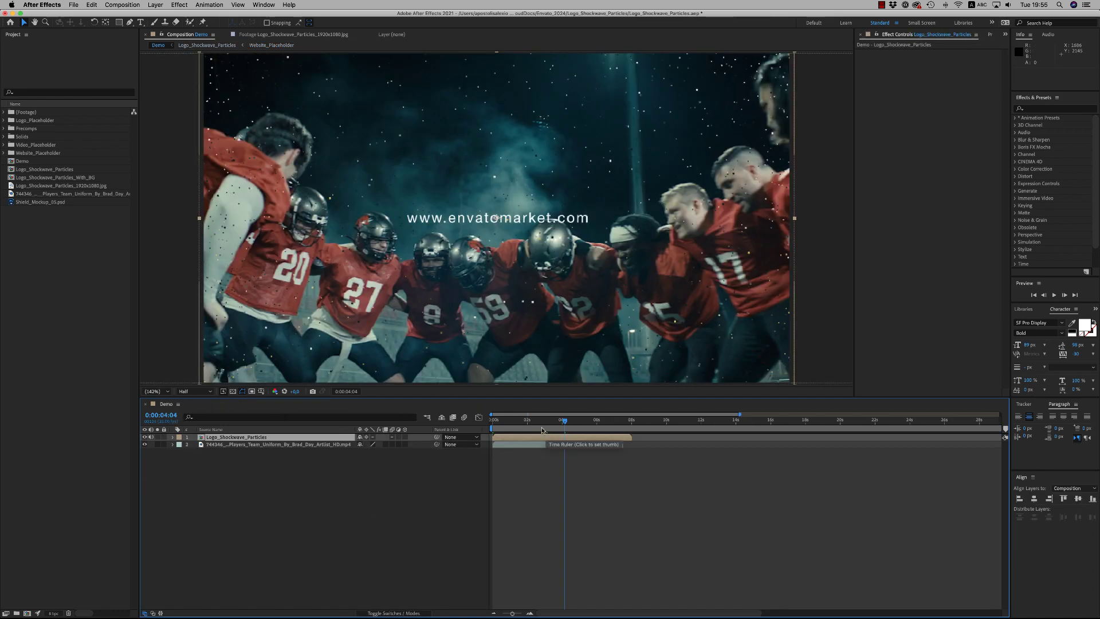
{"action": "left_click", "coordinate": [530, 446]}
{"action": "key", "text": "space"}
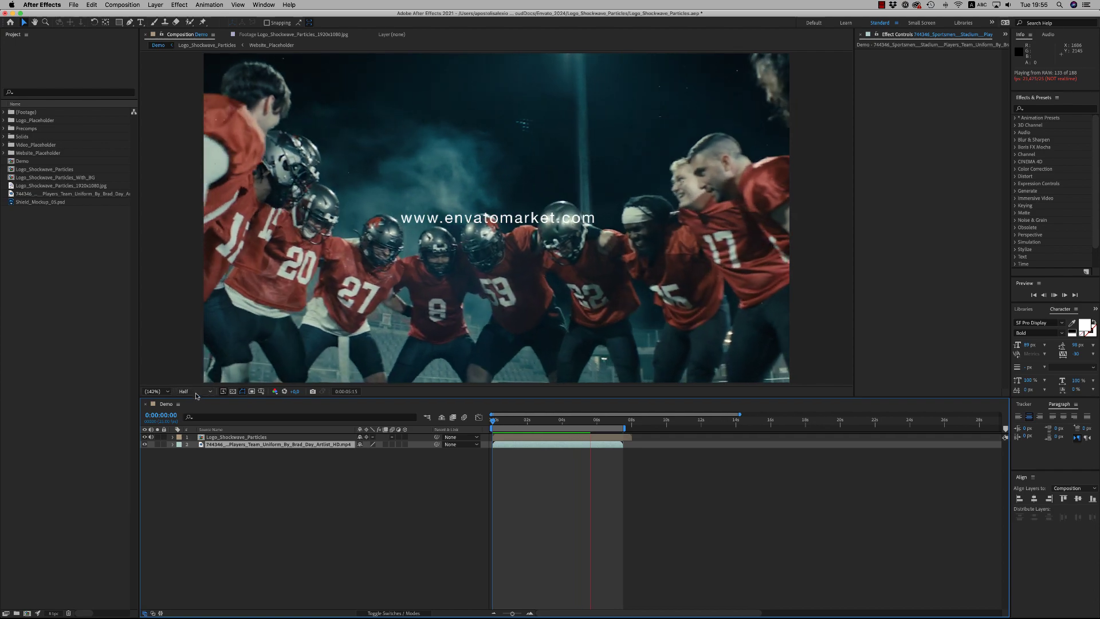
{"action": "mouse_move", "coordinate": [592, 423]}
{"action": "left_mouse_down"}
{"action": "mouse_move", "coordinate": [508, 428]}
{"action": "mouse_move", "coordinate": [581, 431]}
{"action": "left_mouse_up"}
- Switch to Premiere Pro, move the HD sequence's playhead to 00:00:07:17 and delete the Logo_Shockwave_Particles image clip after the street footage
{"action": "mouse_move", "coordinate": [330, 616]}
{"action": "left_click", "coordinate": [369, 606]}
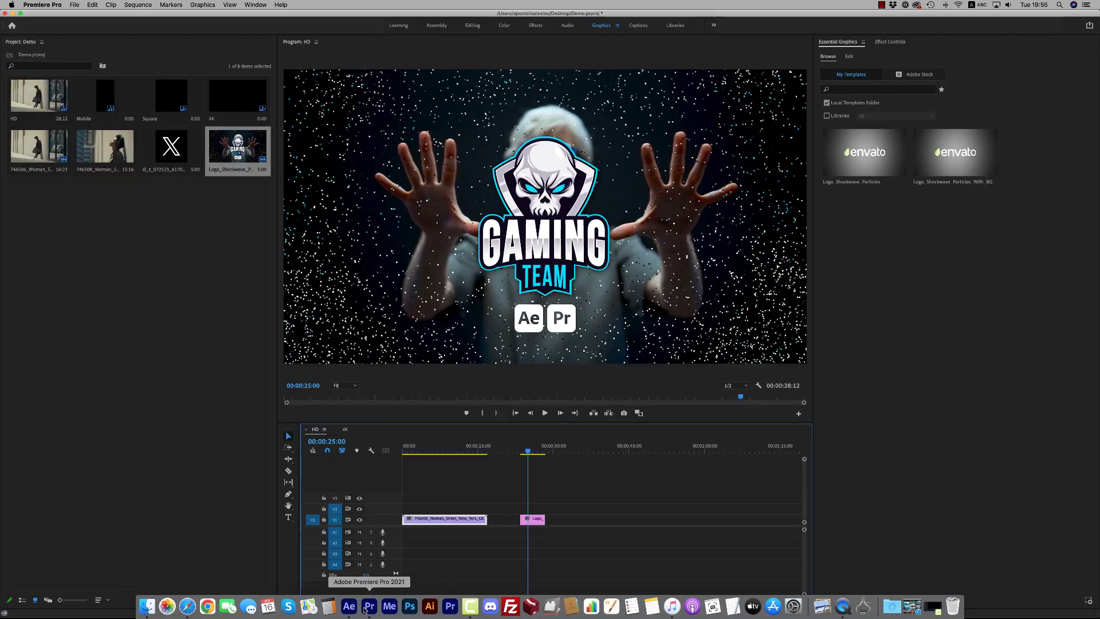
{"action": "left_click_drag", "start_coordinate": [422, 449], "coordinate": [441, 452]}
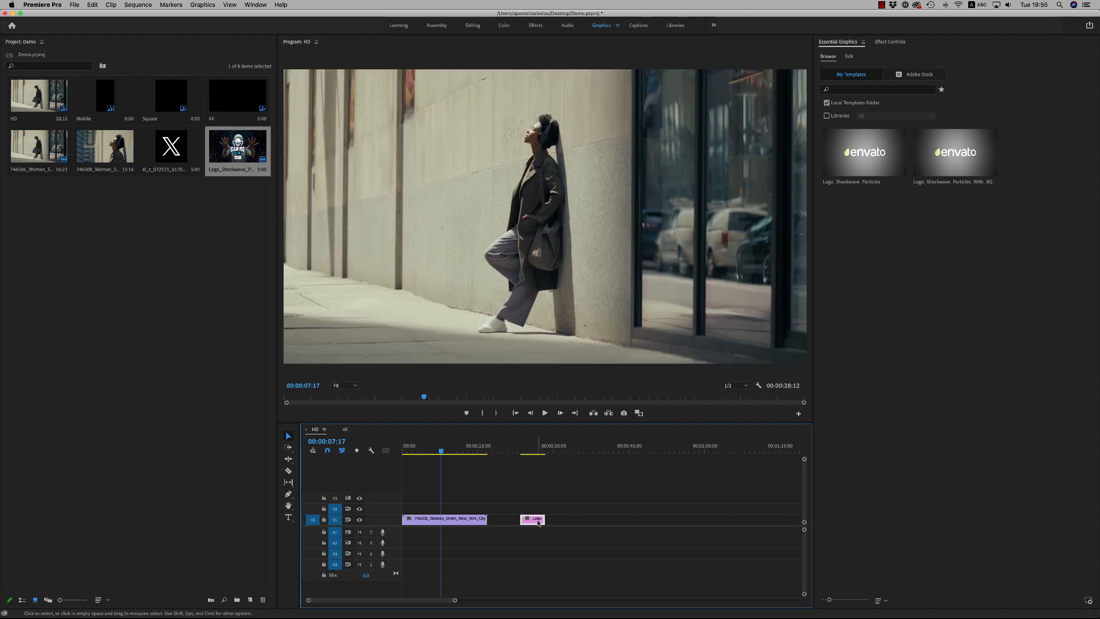
{"action": "mouse_move", "coordinate": [844, 154]}
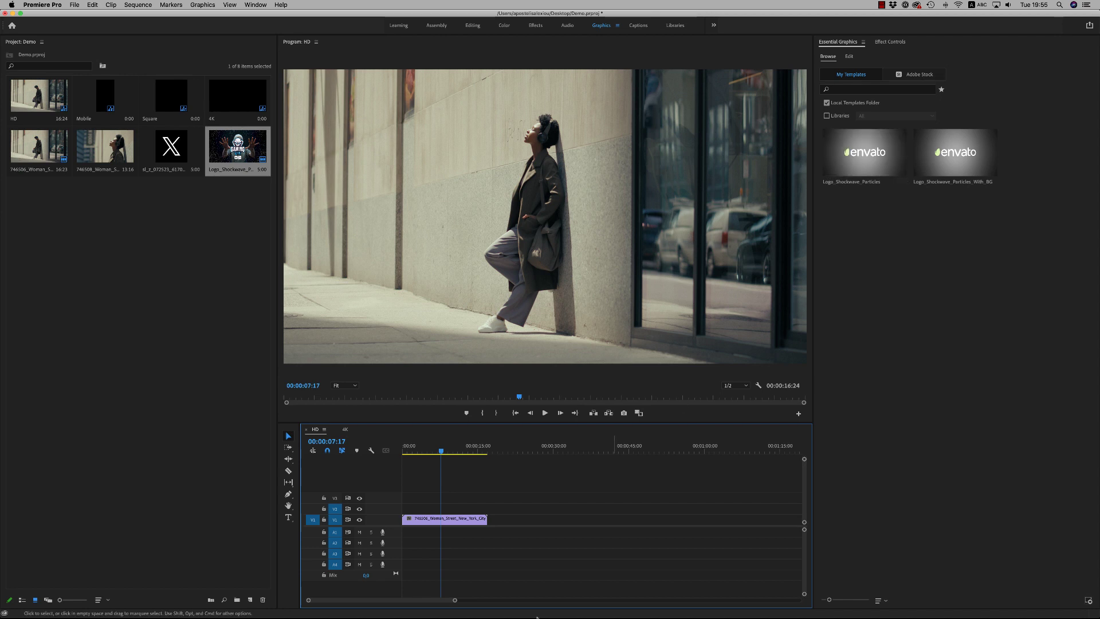
- Switch to After Effects, open the Logo_Shockwave_Particles_With_BG composition and inspect its black solid background layer's Fill settings
{"action": "mouse_move", "coordinate": [449, 615]}
{"action": "left_click", "coordinate": [349, 606]}
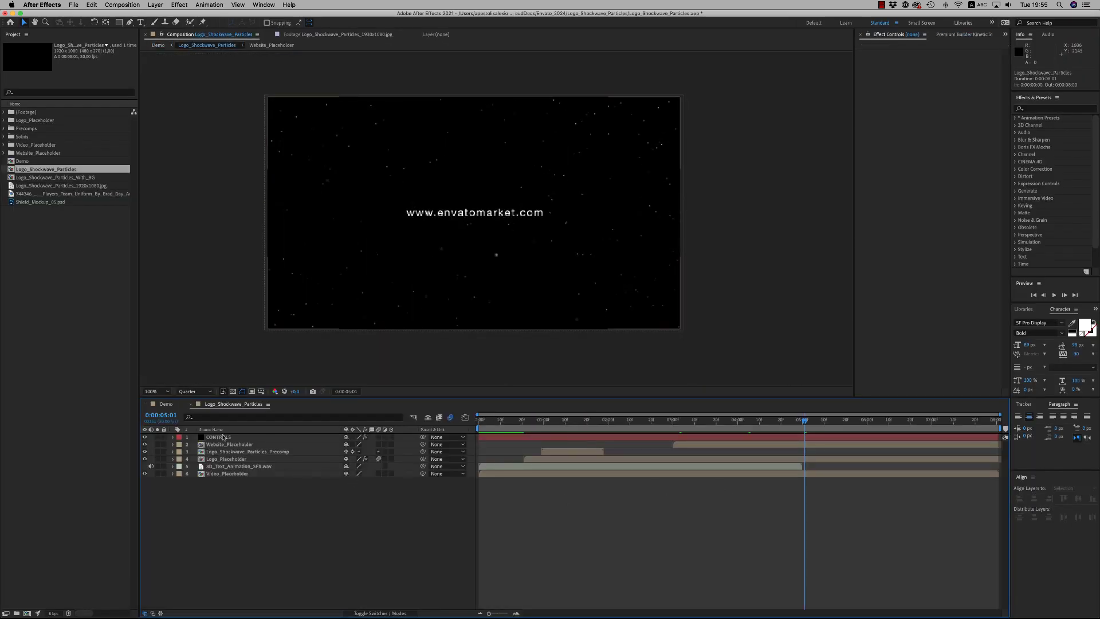
{"action": "double_click", "coordinate": [59, 178]}
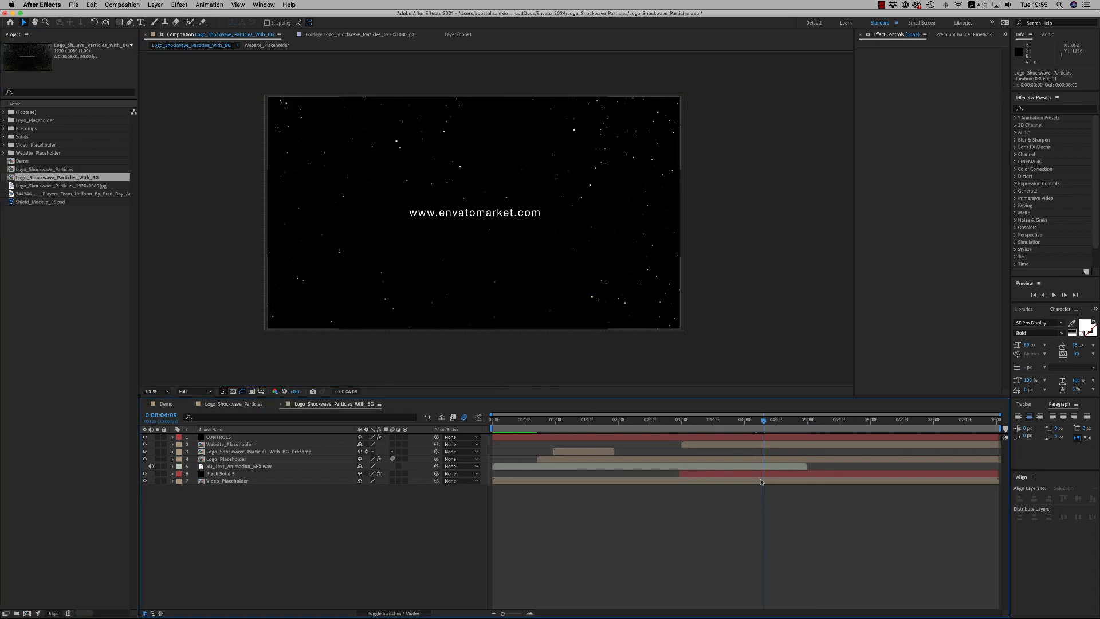
{"action": "left_click", "coordinate": [764, 474]}
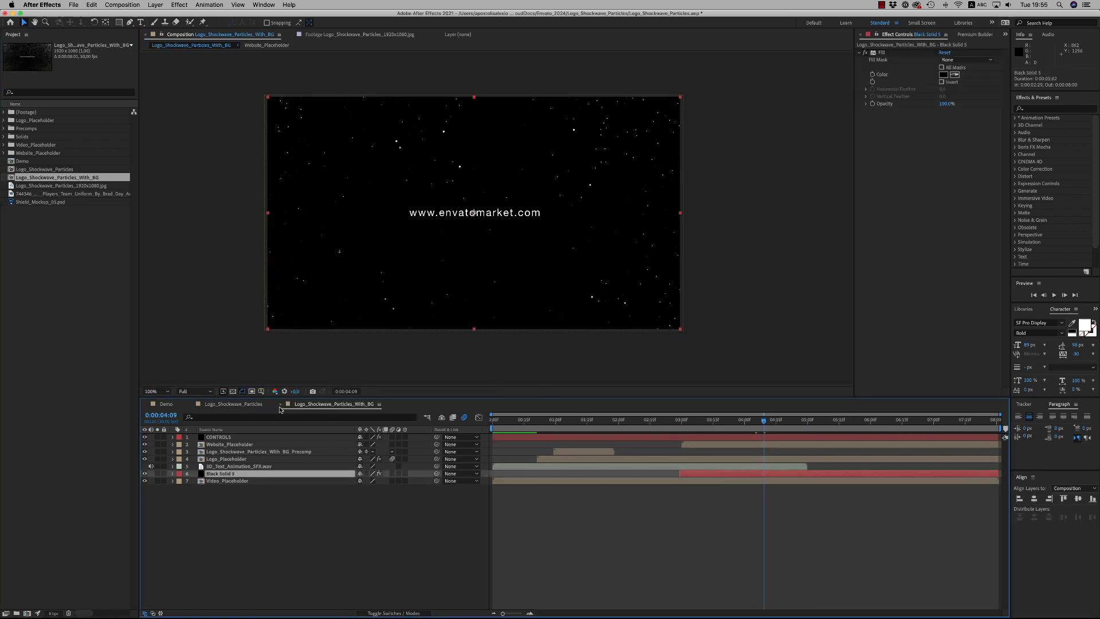
- Switch to Premiere Pro and add the Logo_Shockwave_Particles_With_BG template on V2, ending flush with the street footage
{"action": "left_click", "coordinate": [370, 613]}
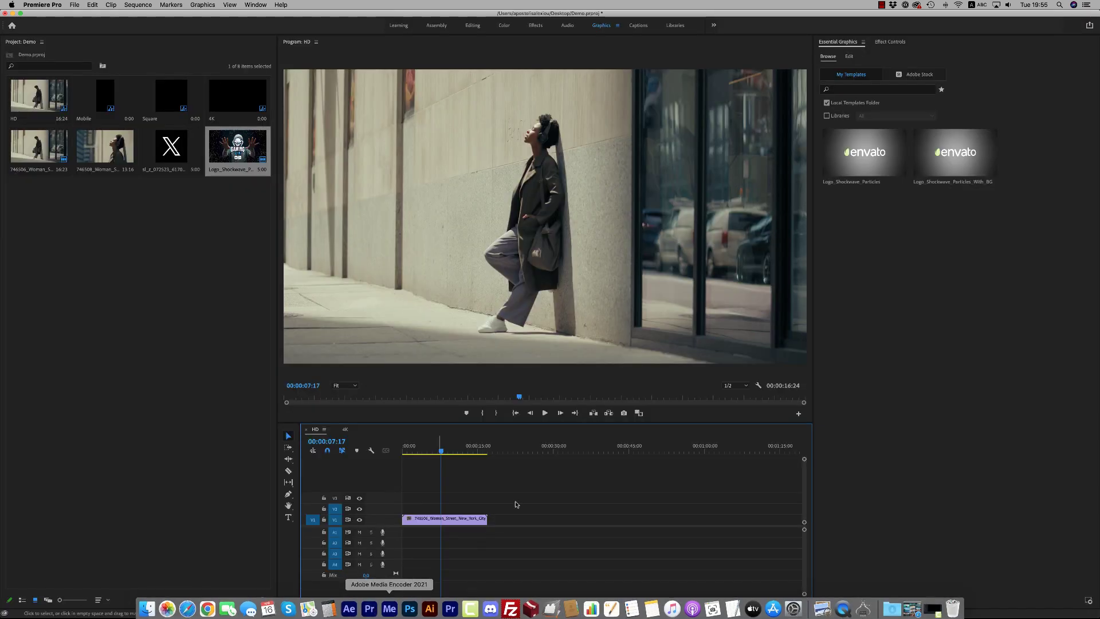
{"action": "left_click", "coordinate": [464, 519]}
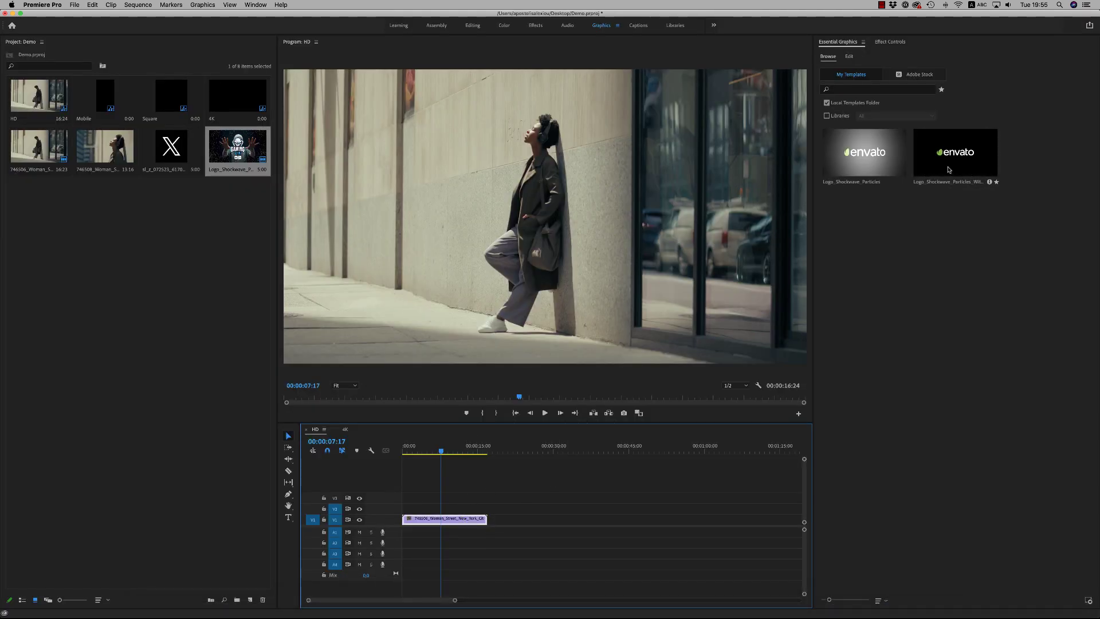
{"action": "left_click_drag", "start_coordinate": [956, 160], "coordinate": [457, 505]}
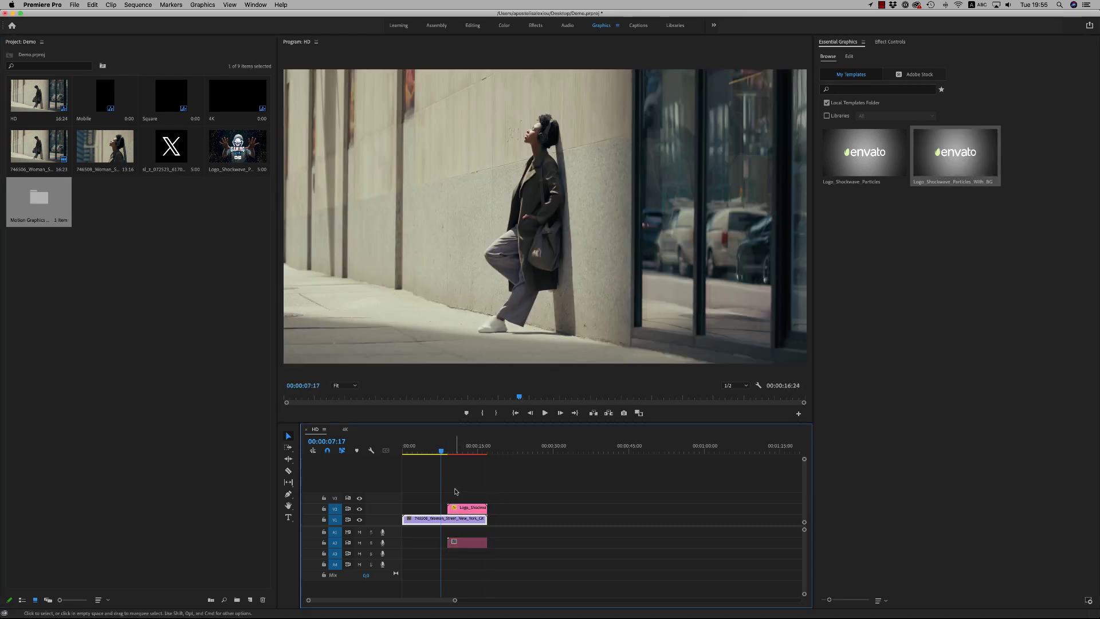
- Move the playhead to the template's start at 00:00:08:24 and split the street footage there with the Razor tool
{"action": "key", "text": "equal"}
{"action": "key", "text": "equal"}
{"action": "left_click", "coordinate": [583, 451]}
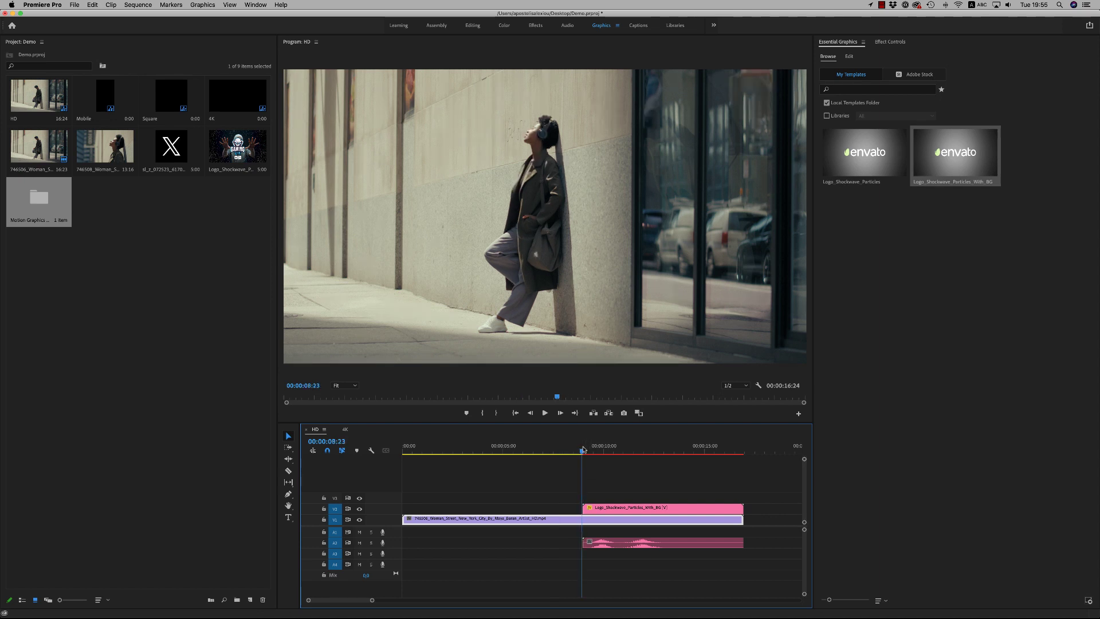
{"action": "key", "text": "equal"}
{"action": "key", "text": "equal"}
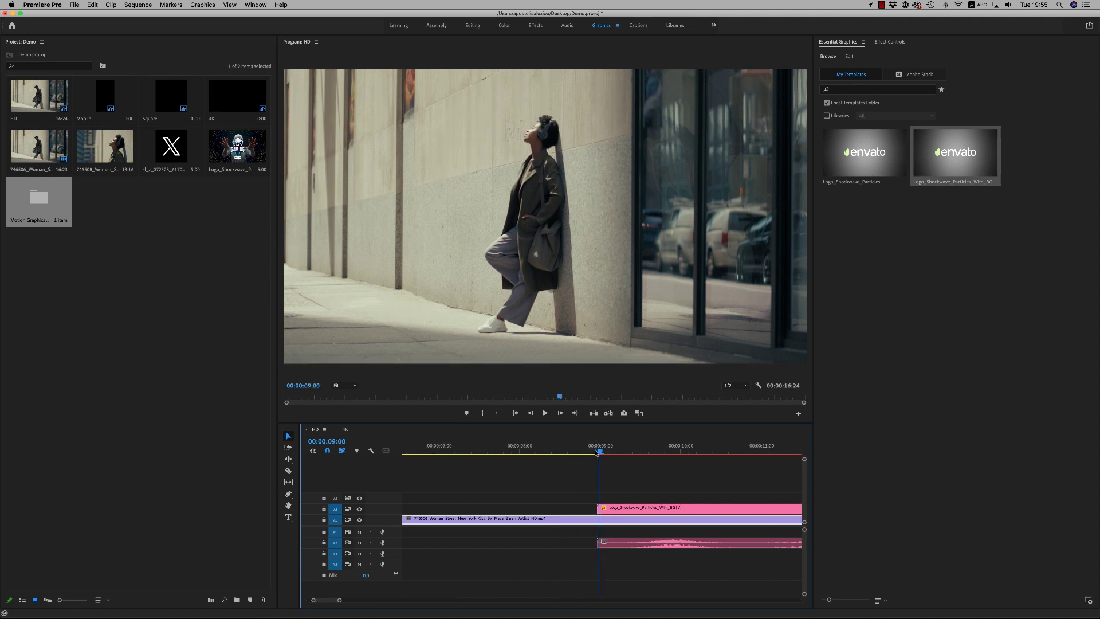
{"action": "key", "text": "minus"}
{"action": "key", "text": "minus"}
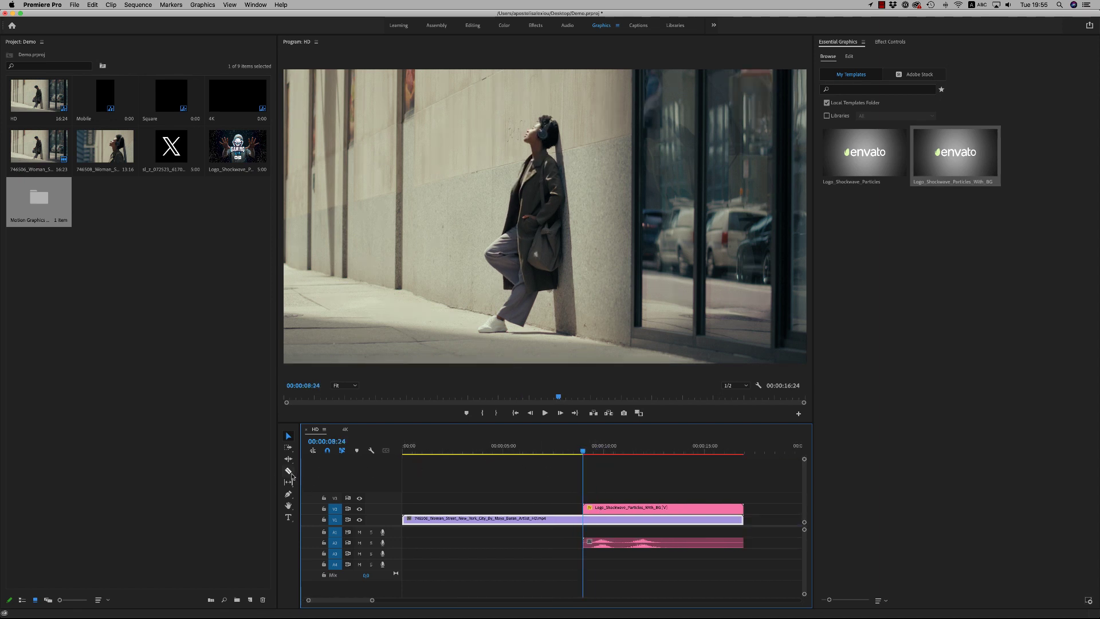
{"action": "left_click", "coordinate": [289, 472]}
{"action": "left_click", "coordinate": [585, 518]}
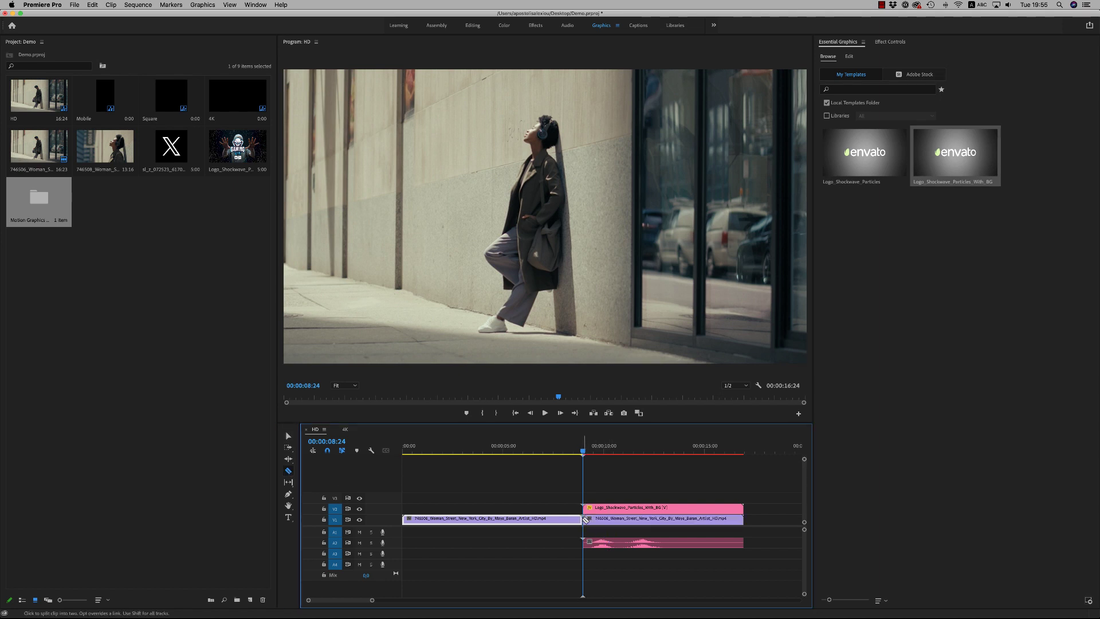
- Cut the footage segment beneath the template out of the HD sequence to the clipboard
{"action": "left_click", "coordinate": [288, 436]}
{"action": "left_click", "coordinate": [621, 519]}
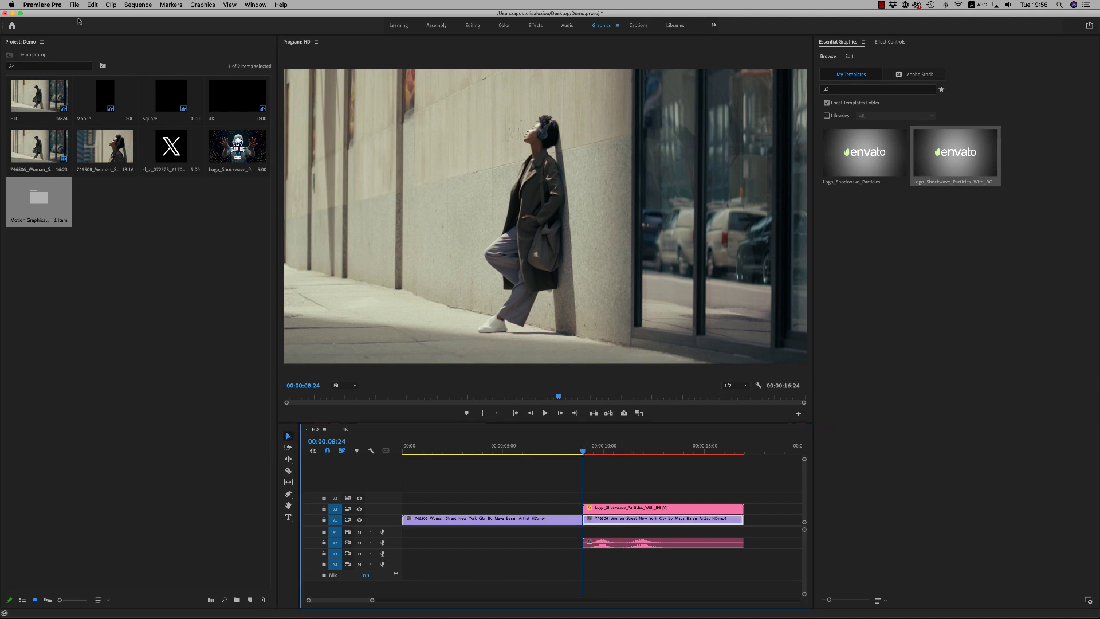
{"action": "left_click", "coordinate": [93, 5]}
{"action": "left_click", "coordinate": [99, 39]}
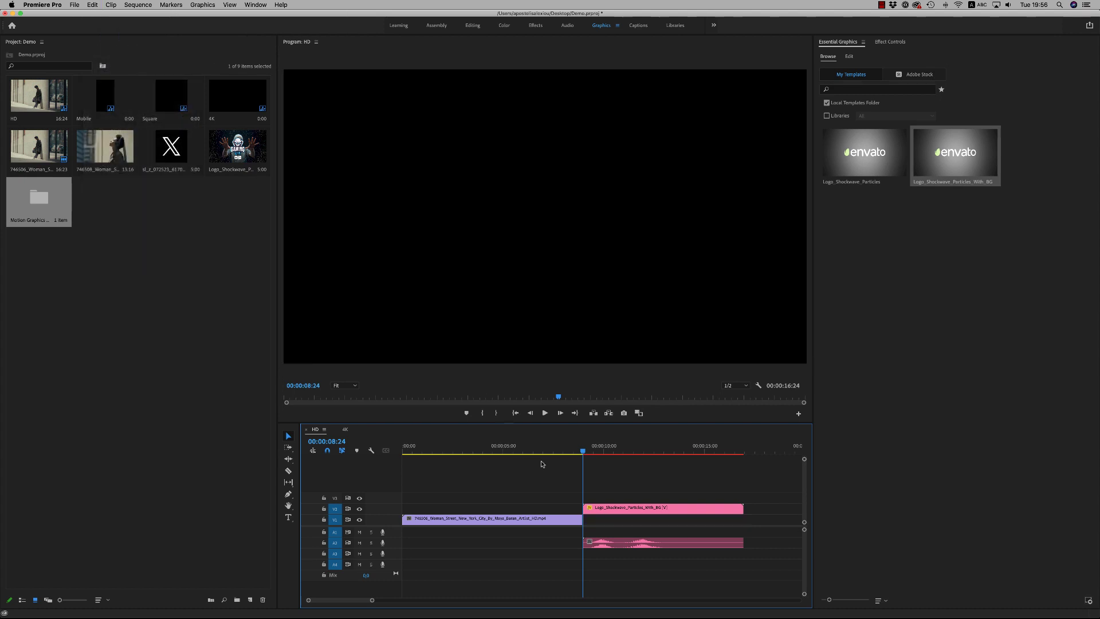
- Select the template clip and fill its Video_Placeholder with the close-up clip of the woman wearing headphones
{"action": "left_click", "coordinate": [615, 510]}
{"action": "left_click", "coordinate": [614, 509]}
{"action": "left_click_drag", "start_coordinate": [92, 175], "coordinate": [920, 515]}
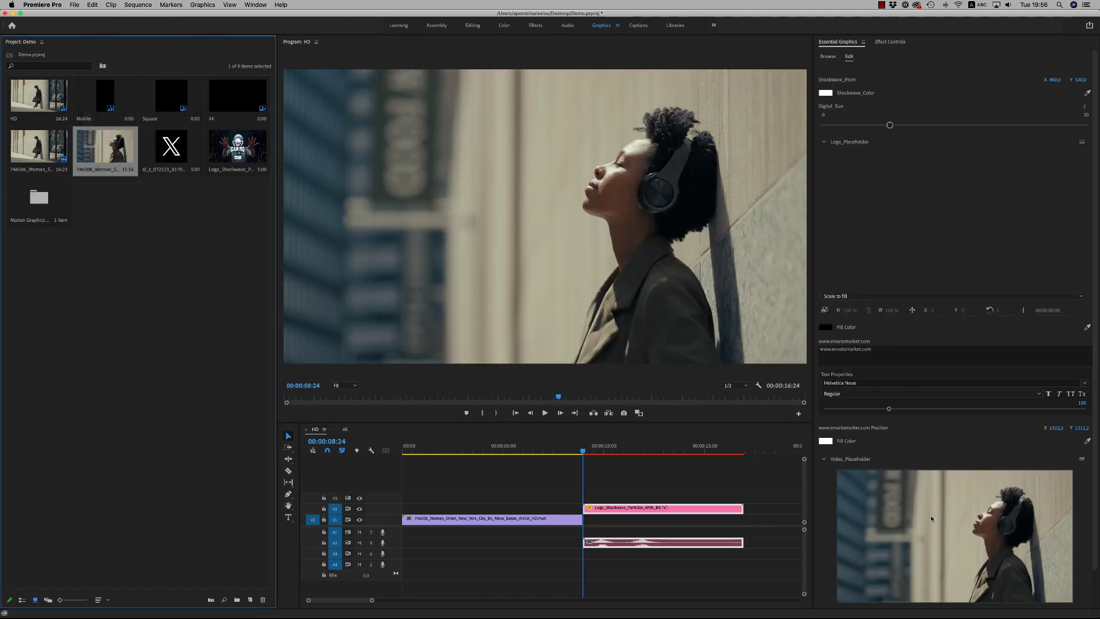
- Open the Video_Placeholder sequence, delete its clip and return the playhead to 00:00:00:00
{"action": "double_click", "coordinate": [931, 520]}
{"action": "left_click", "coordinate": [430, 520]}
{"action": "key", "text": "Delete"}
{"action": "left_click", "coordinate": [418, 451]}
{"action": "left_click_drag", "start_coordinate": [410, 451], "coordinate": [320, 461]}
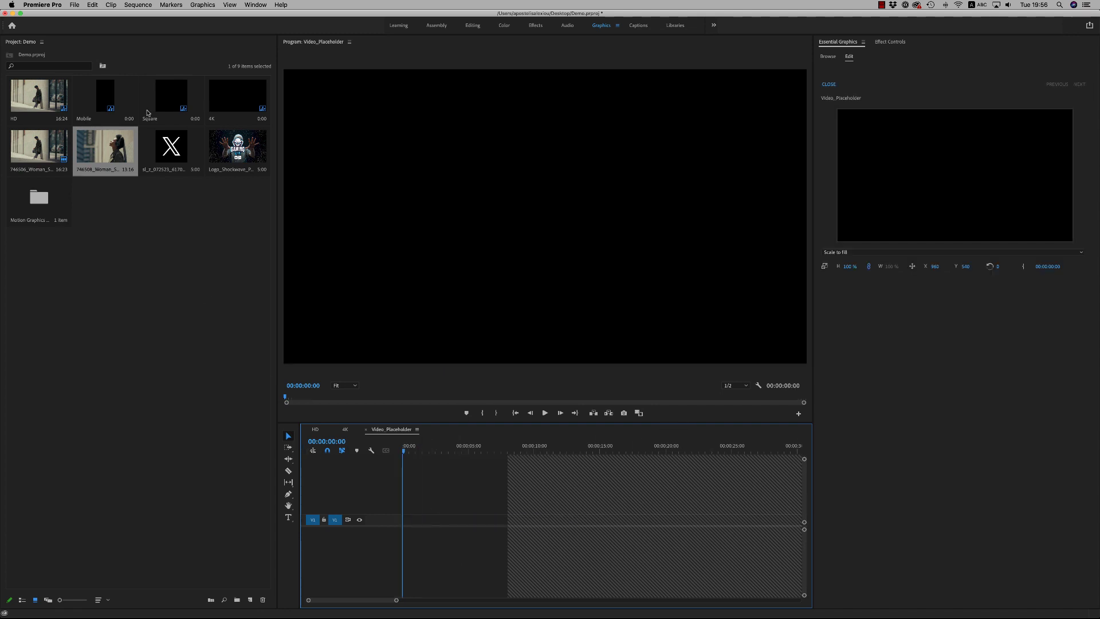
- Paste the cut street footage at the start of the Video_Placeholder sequence and close that sequence
{"action": "left_click", "coordinate": [94, 5]}
{"action": "left_click", "coordinate": [101, 56]}
{"action": "left_click_drag", "start_coordinate": [415, 453], "coordinate": [235, 442]}
{"action": "key", "text": "="}
{"action": "key", "text": "="}
{"action": "key", "text": "="}
{"action": "key", "text": "="}
{"action": "key", "text": "="}
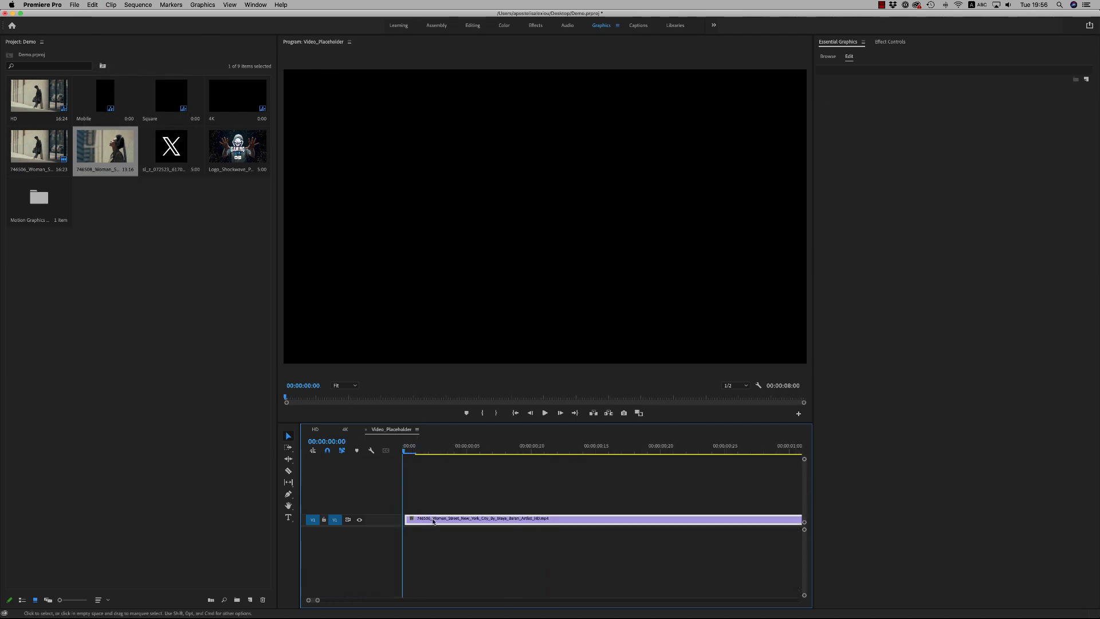
{"action": "key", "text": "backslash"}
{"action": "left_click", "coordinate": [366, 429]}
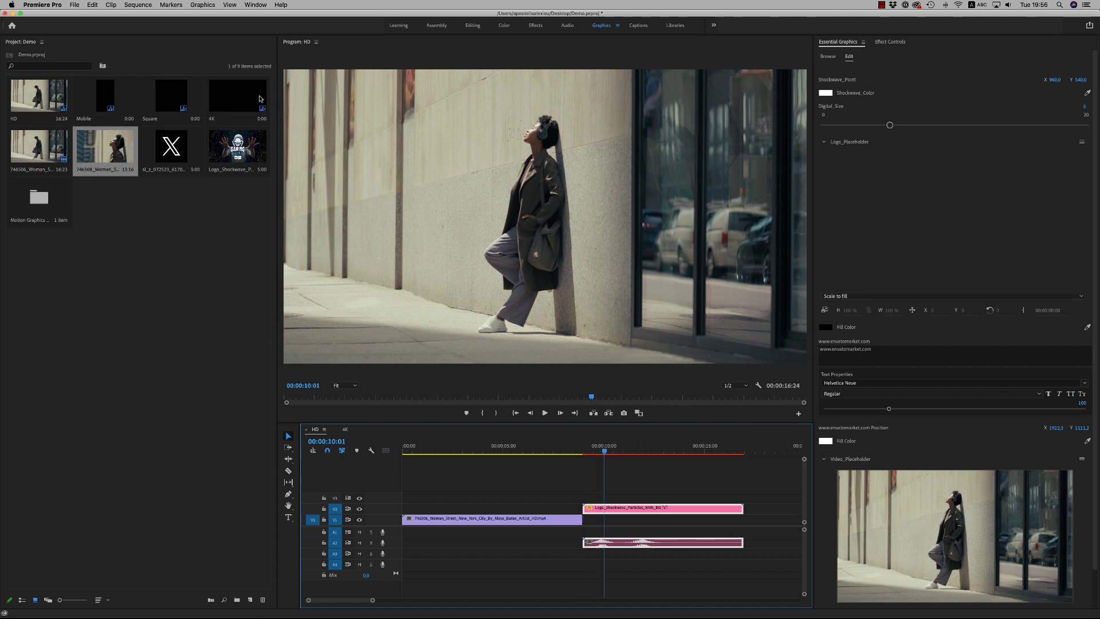
- Fill the template's Logo_Placeholder with the X logo image, set its scale to 20% and check it at 00:00:10:08
{"action": "left_click_drag", "start_coordinate": [168, 150], "coordinate": [963, 252]}
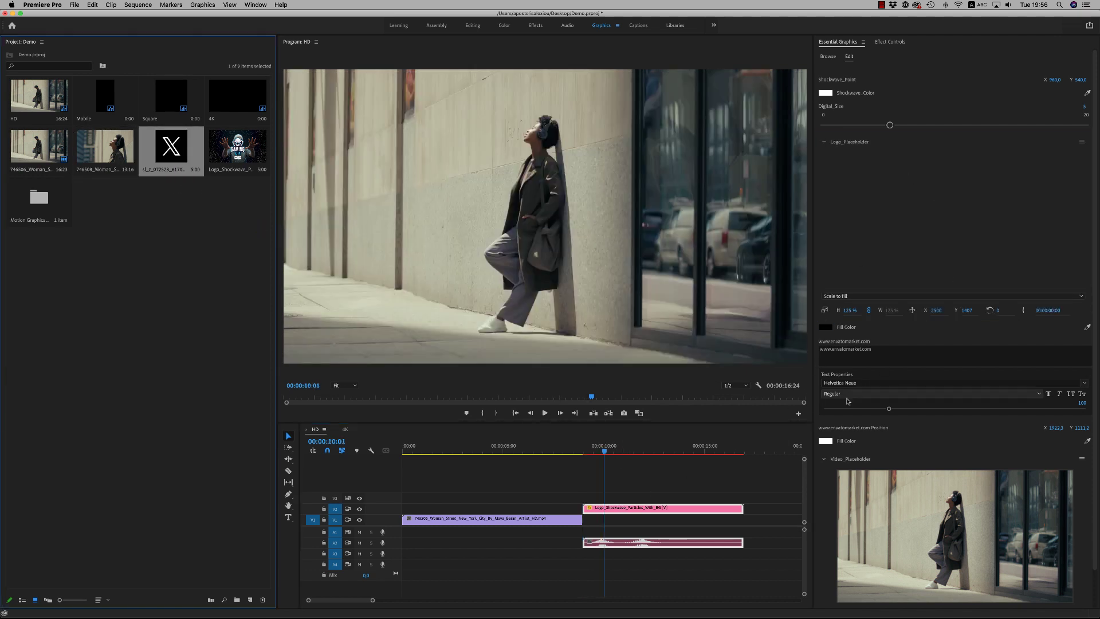
{"action": "left_click", "coordinate": [850, 310]}
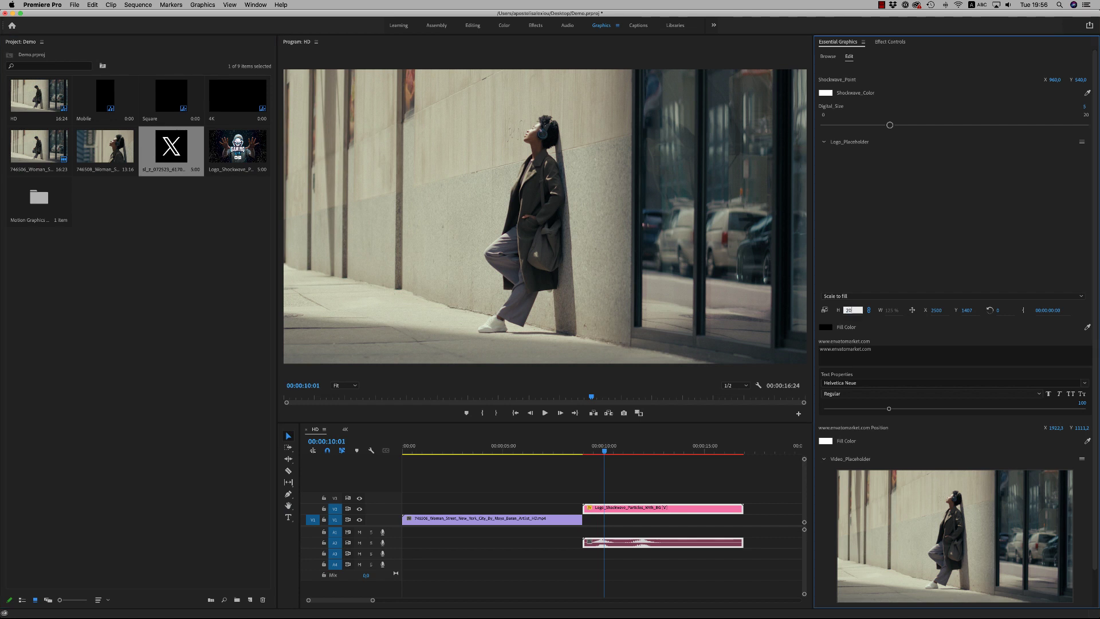
{"action": "key", "text": "Return"}
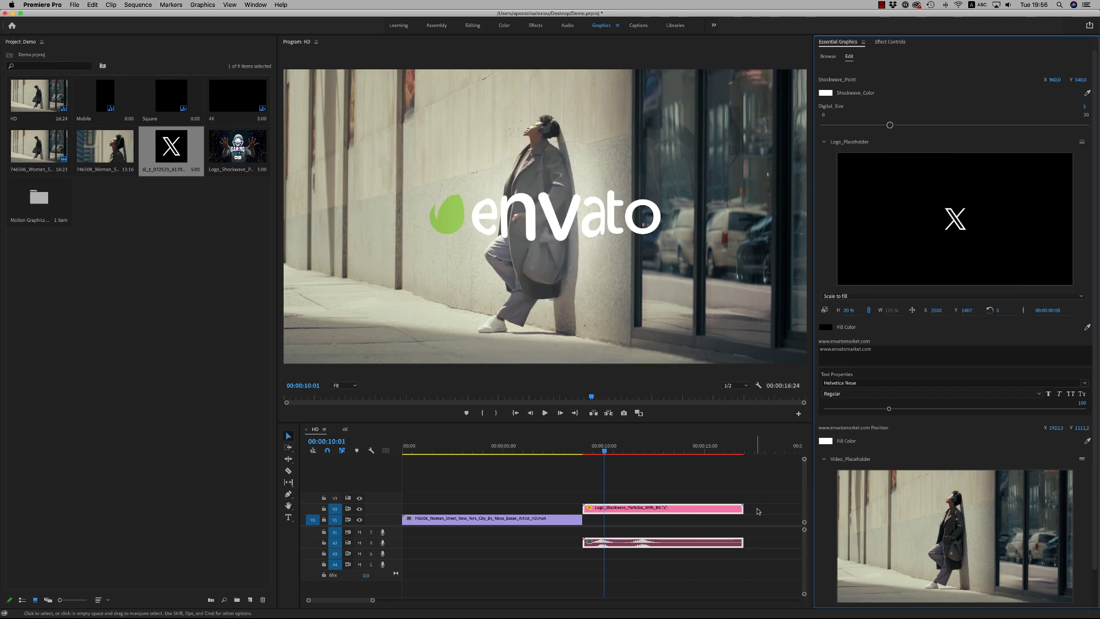
{"action": "left_click", "coordinate": [611, 450]}
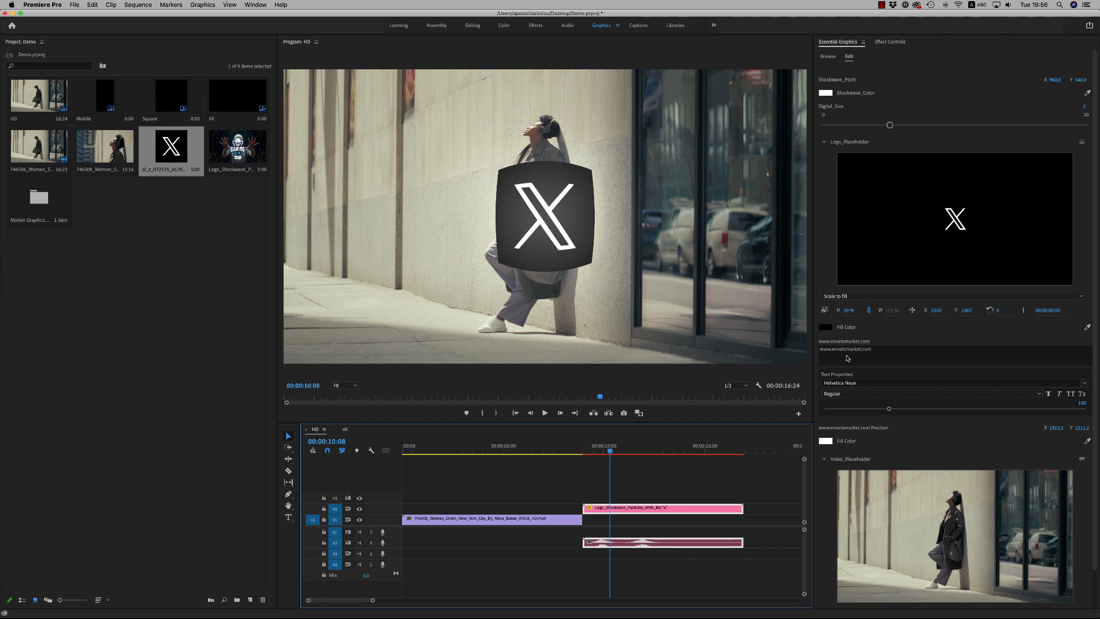
- Inspect the template's editable website text and preview it at 00:00:13:00 in the HD sequence
{"action": "left_click", "coordinate": [873, 349]}
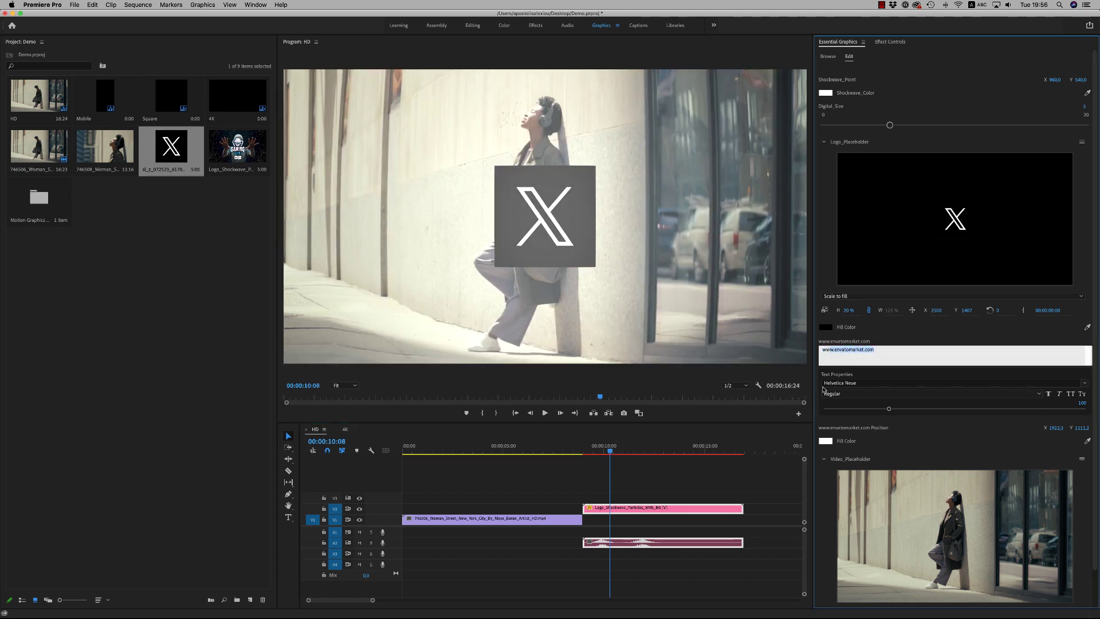
{"action": "left_click", "coordinate": [620, 451]}
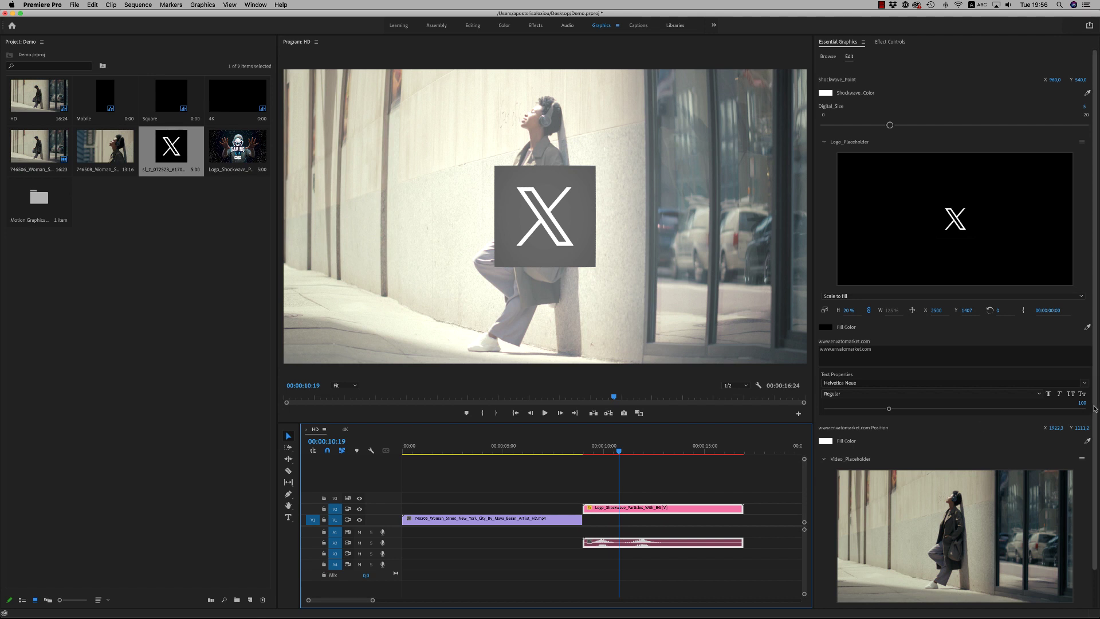
{"action": "left_click", "coordinate": [1099, 292]}
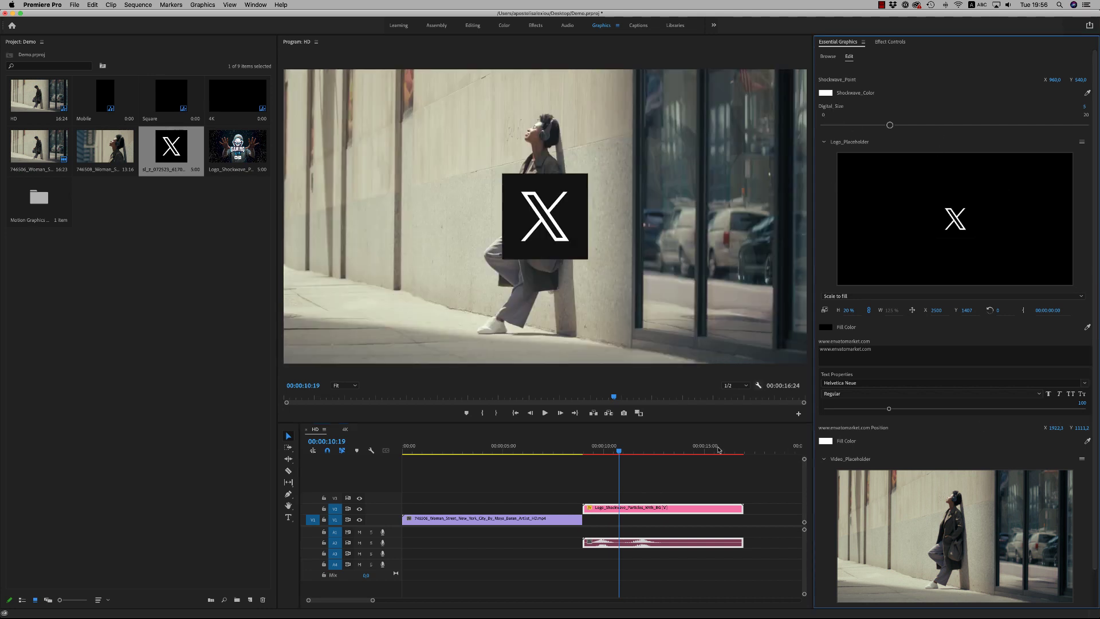
{"action": "left_click", "coordinate": [659, 451]}
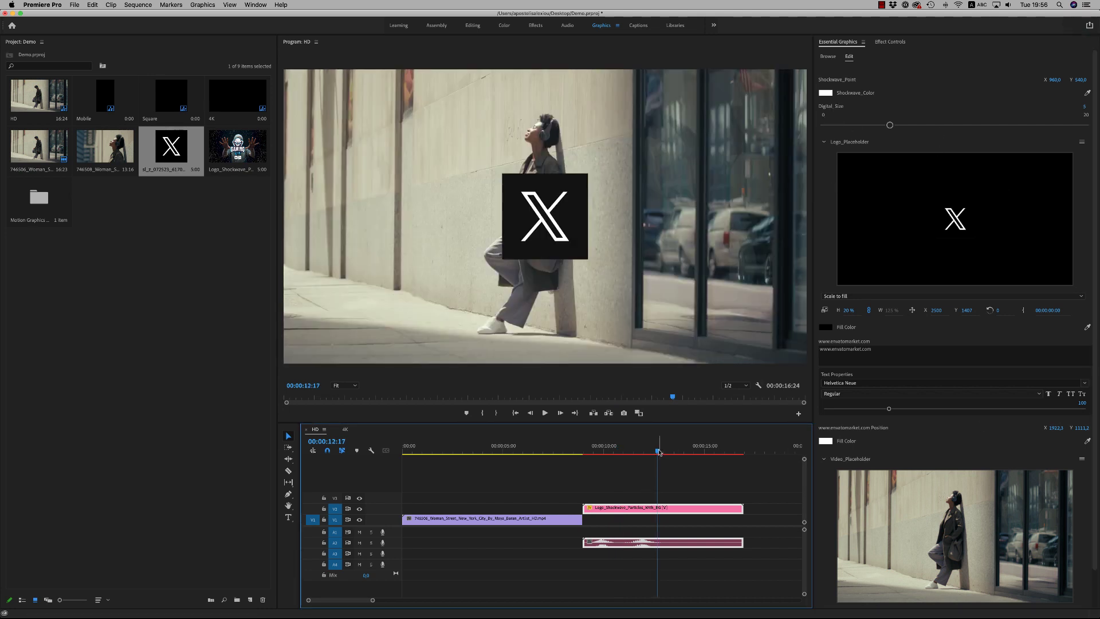
{"action": "left_click", "coordinate": [665, 452]}
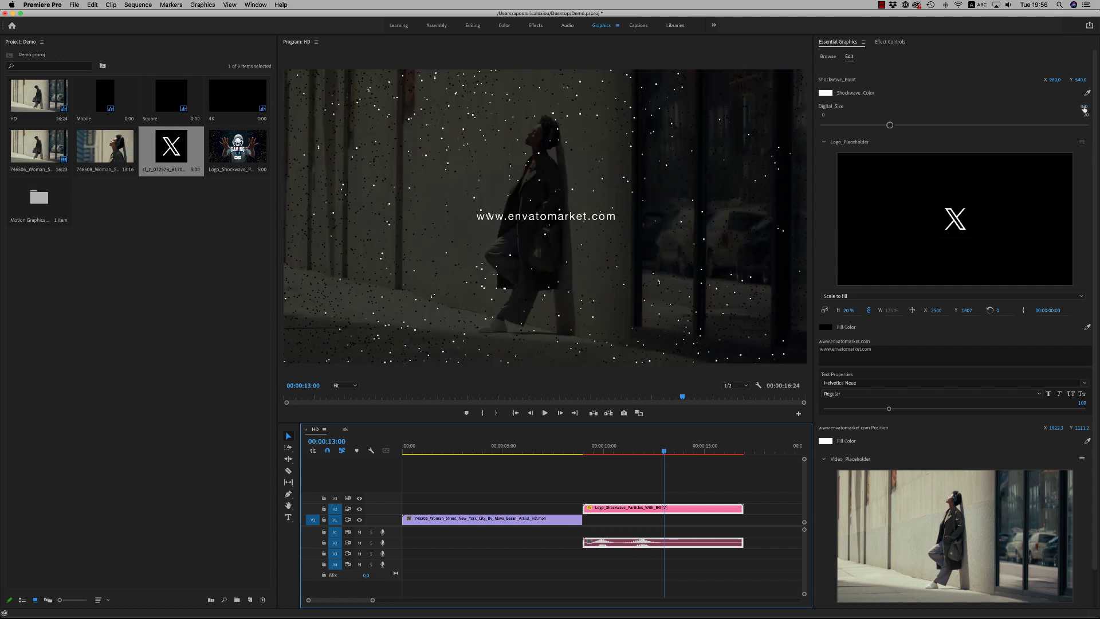
- Set the template's Digital_Size to 3 and check the particles at 00:00:12:10 and 00:00:14:00
{"action": "left_click", "coordinate": [1091, 105]}
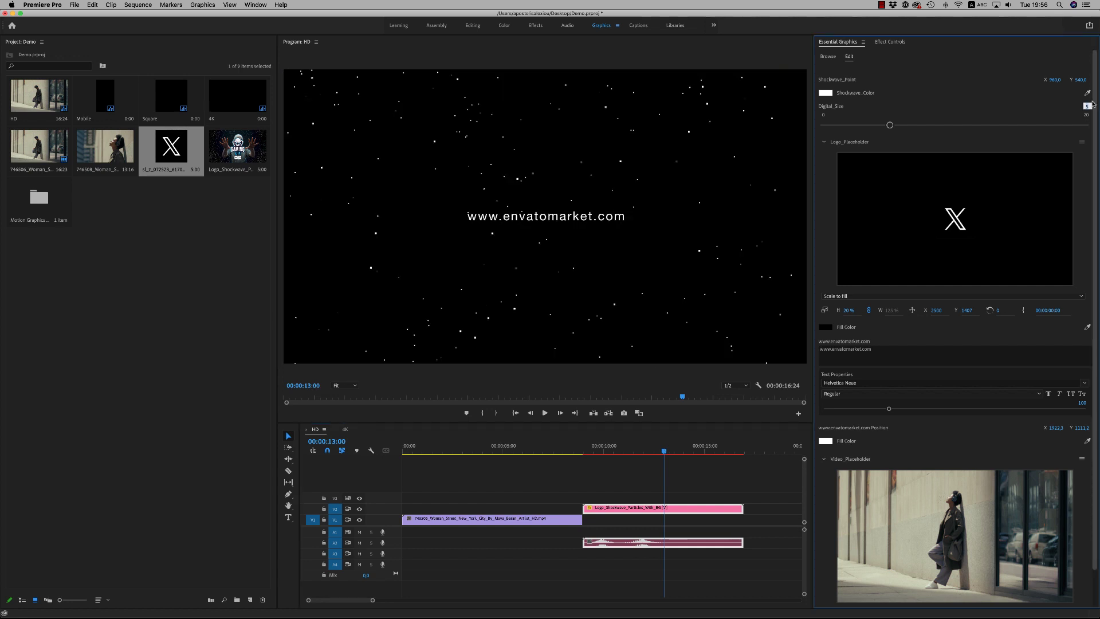
{"action": "key", "text": "Return"}
{"action": "left_click", "coordinate": [654, 447]}
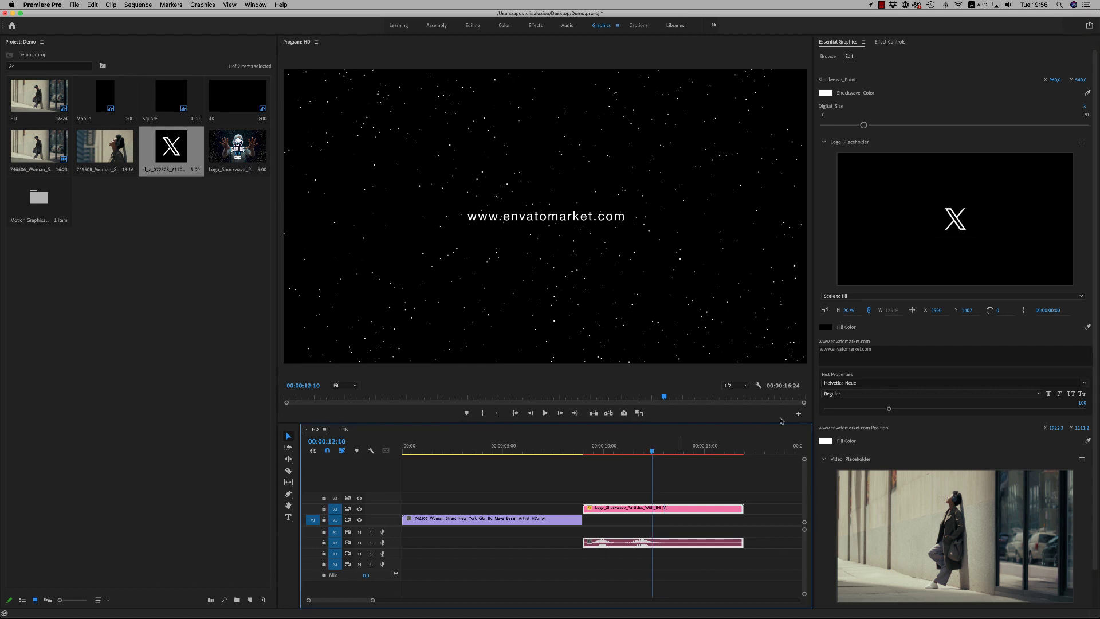
{"action": "left_click_drag", "start_coordinate": [1094, 396], "coordinate": [1097, 290]}
{"action": "left_click_drag", "start_coordinate": [650, 446], "coordinate": [684, 446]}
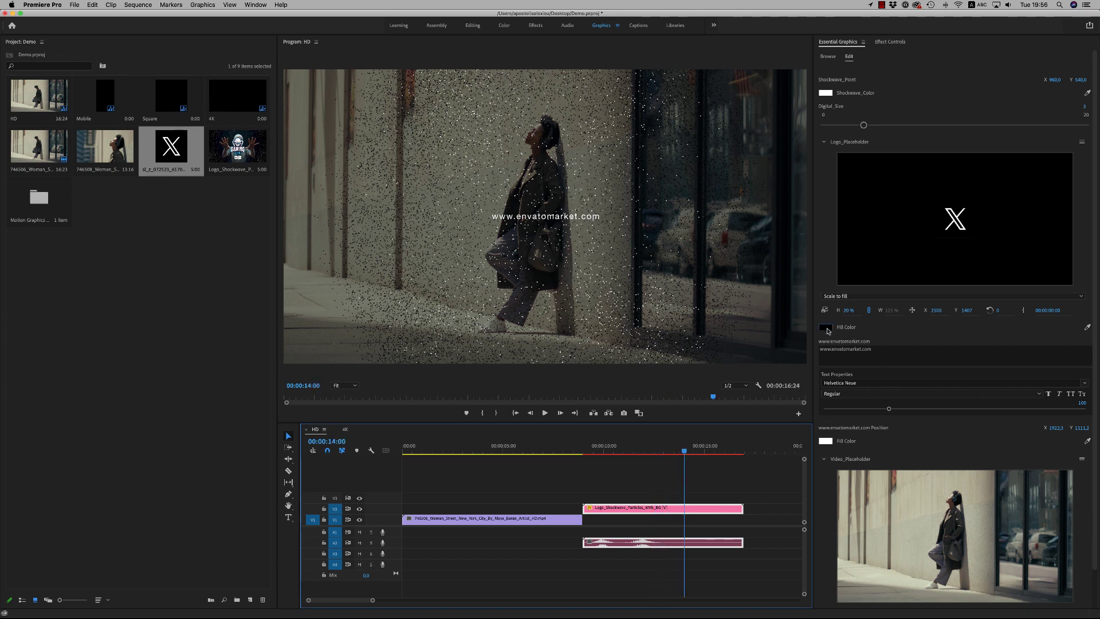
- Try a white background fill with a black website text fill, and undo both colour changes
{"action": "left_click", "coordinate": [826, 328]}
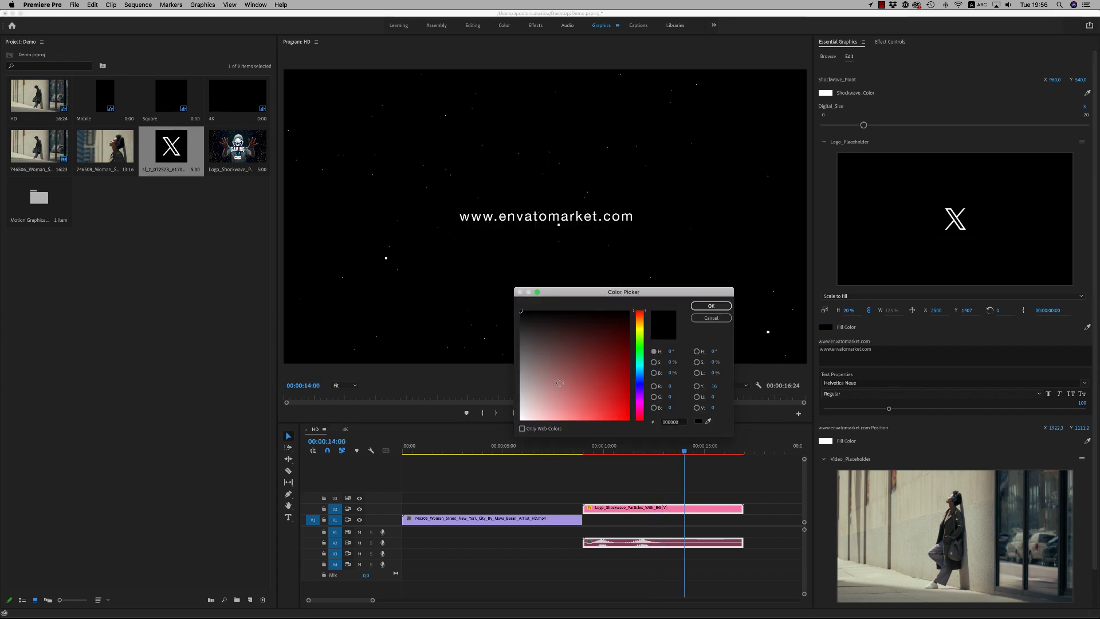
{"action": "left_click", "coordinate": [703, 307]}
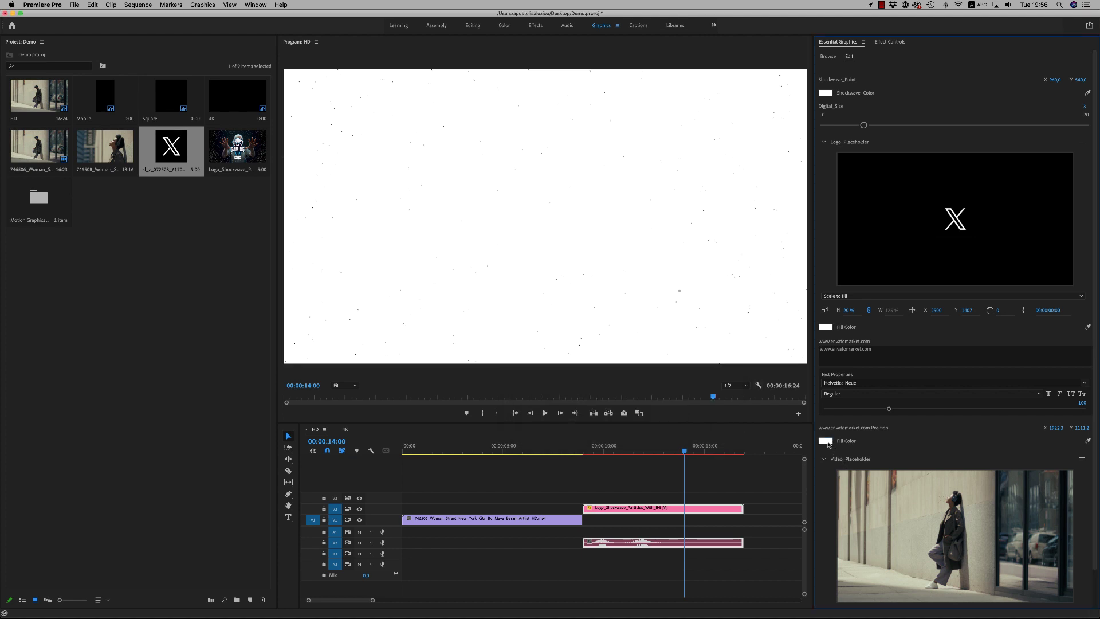
{"action": "left_click", "coordinate": [826, 442]}
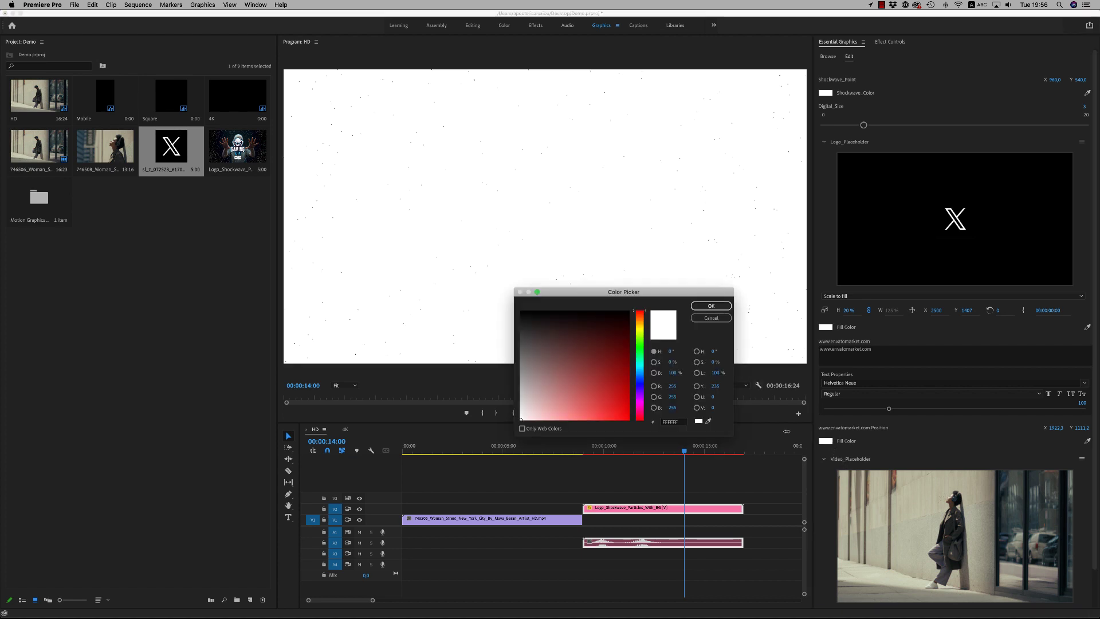
{"action": "left_click", "coordinate": [710, 307]}
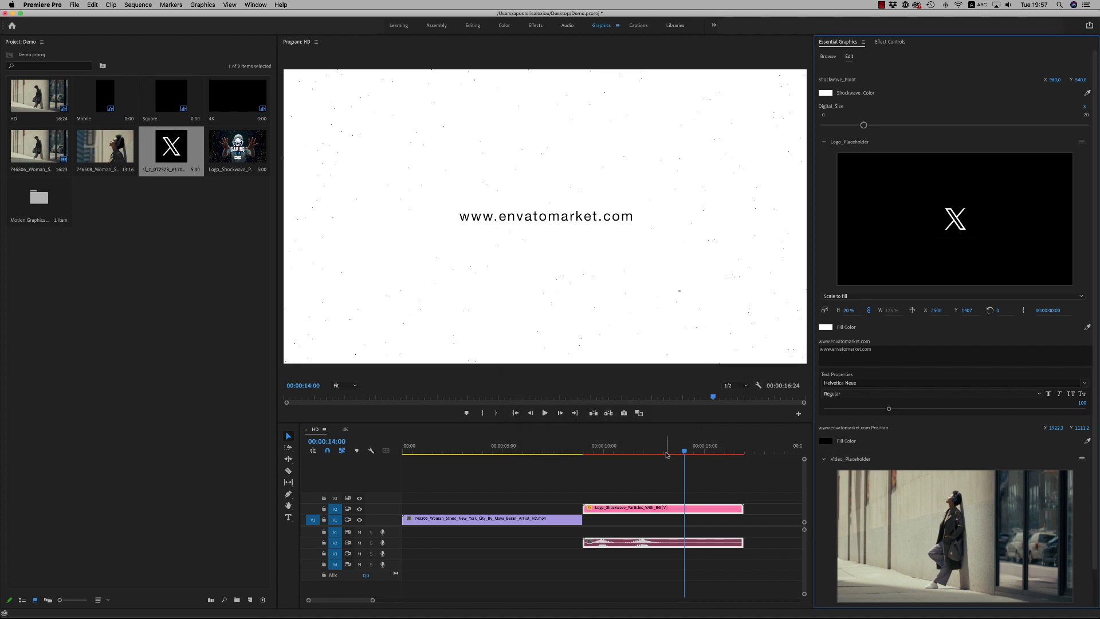
{"action": "key", "text": "super+z"}
{"action": "key", "text": "super+z"}
- Render the HD sequence's effects and play it back from the street footage through the website text
{"action": "key", "text": "Return"}
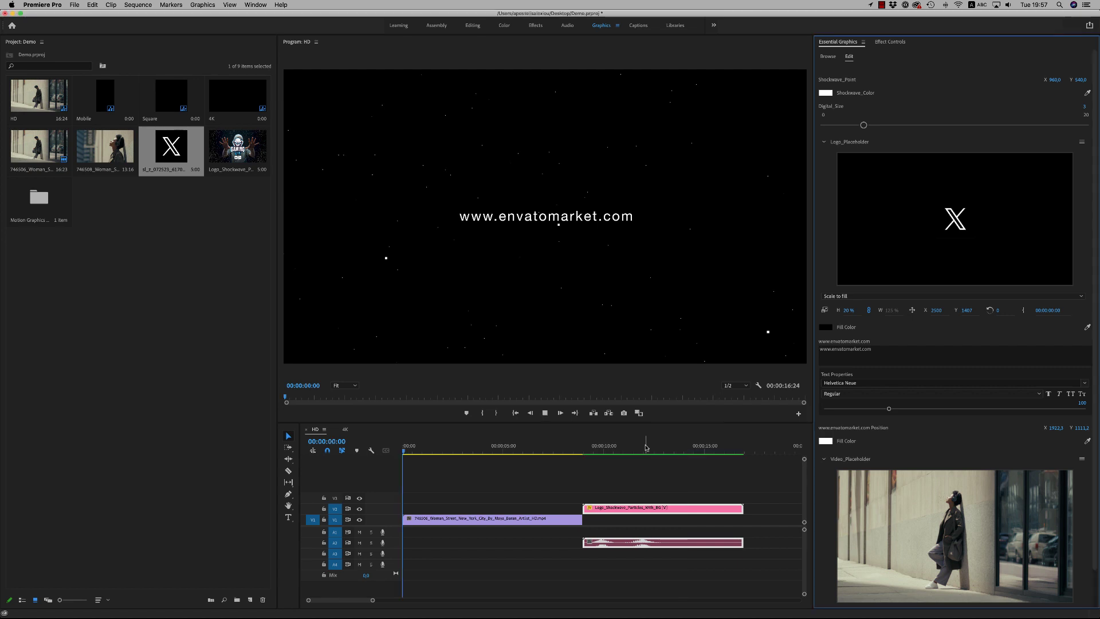
{"action": "left_click", "coordinate": [427, 450]}
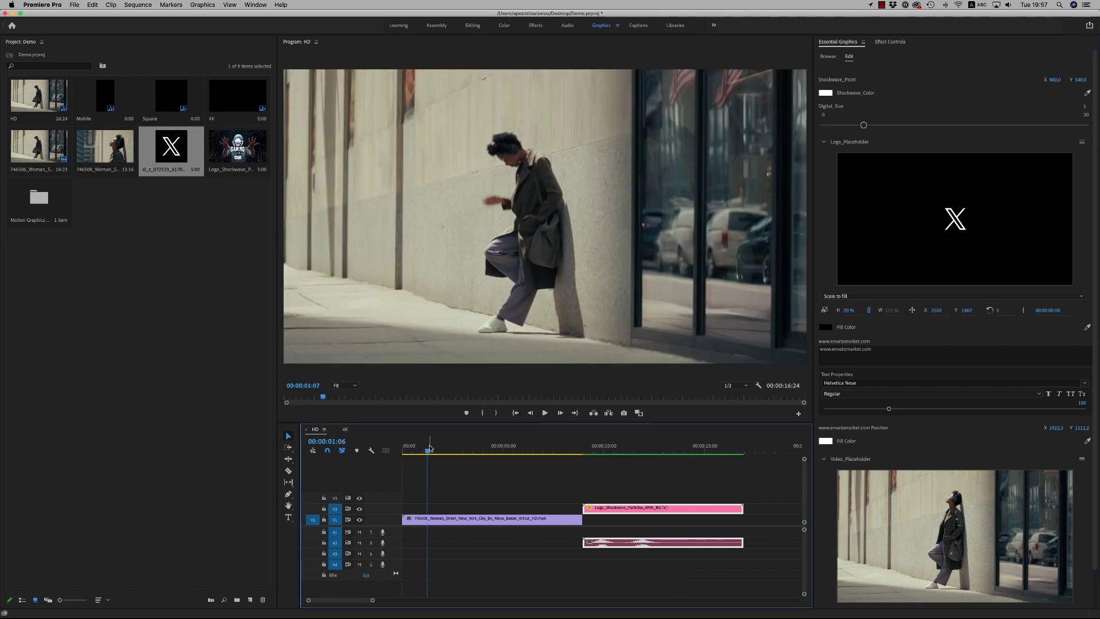
{"action": "key", "text": "minus"}
{"action": "key", "text": "space"}
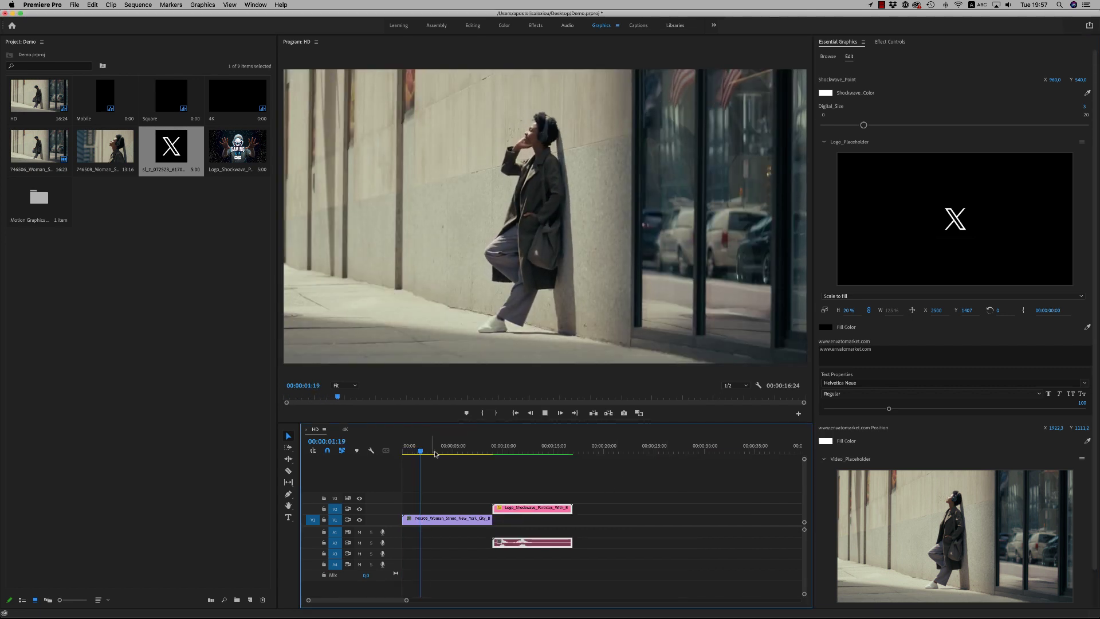
{"action": "left_click", "coordinate": [454, 450]}
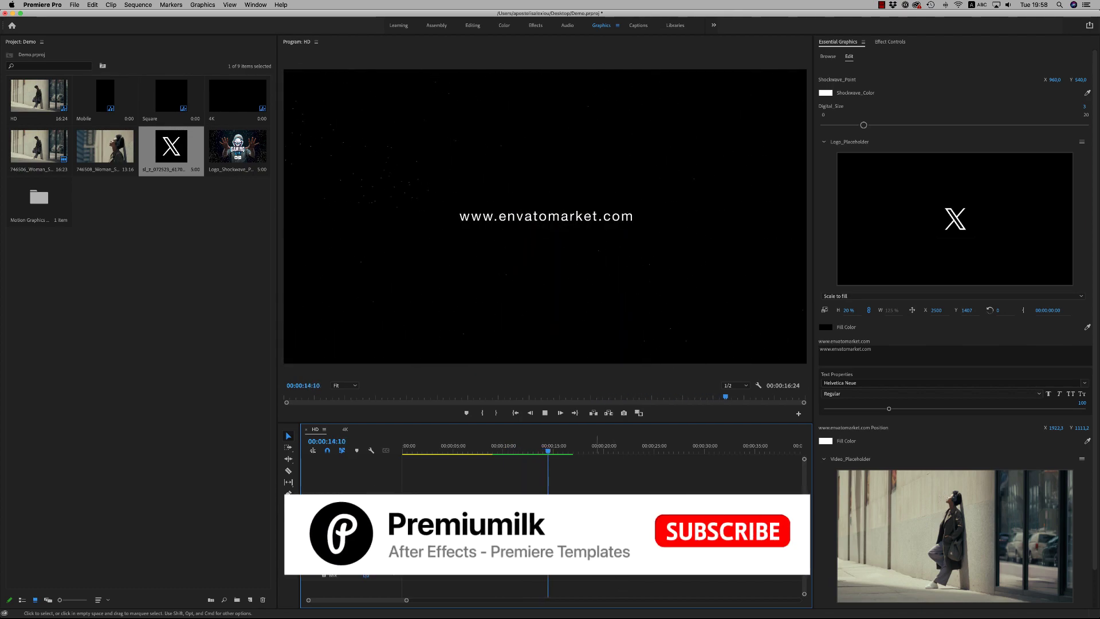
{"action": "left_click", "coordinate": [560, 453]}
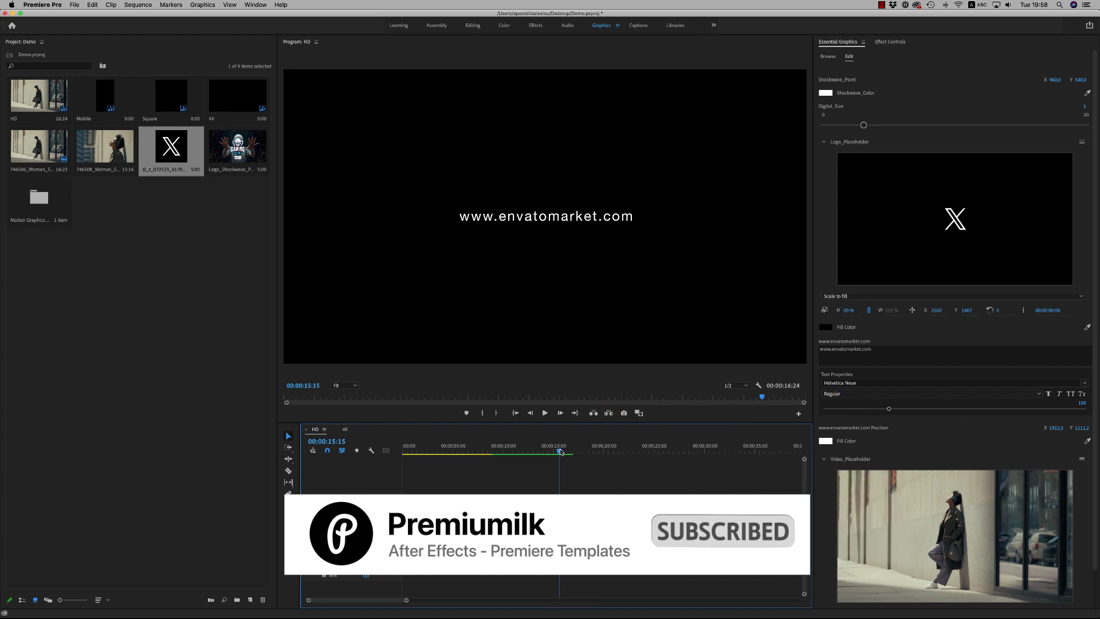